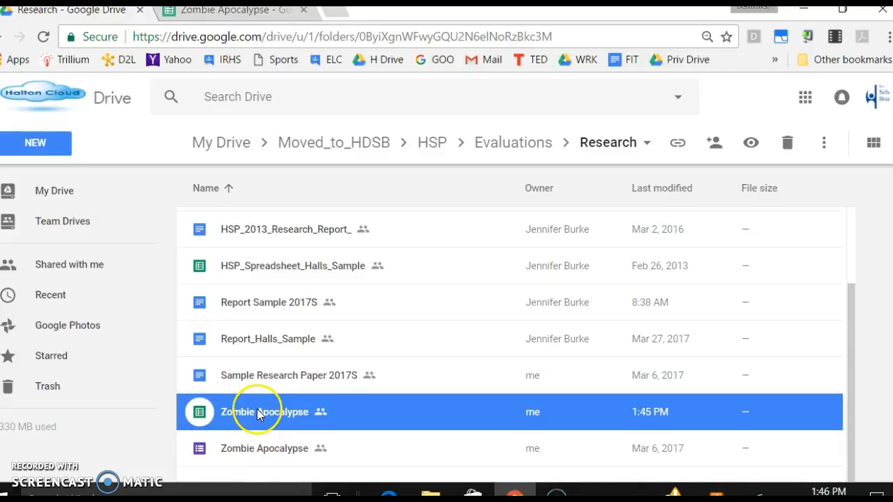
{"action": "left_click", "coordinate": [260, 449]}
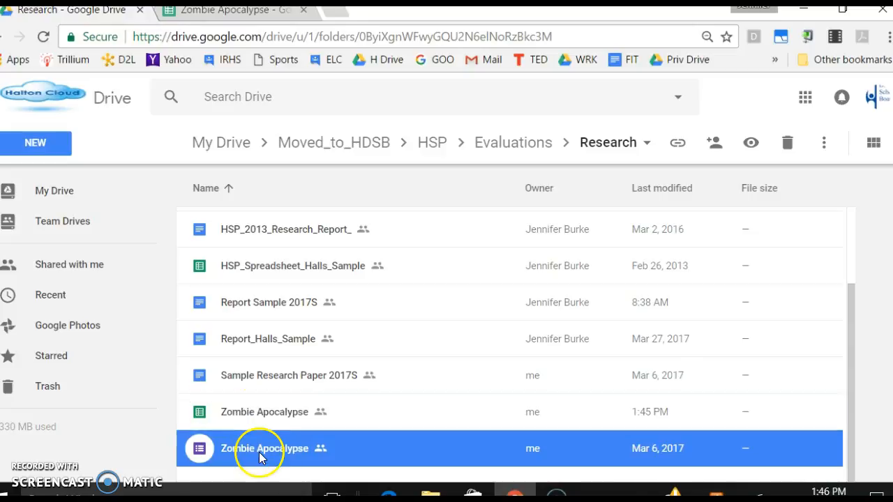
{"action": "left_click", "coordinate": [255, 413]}
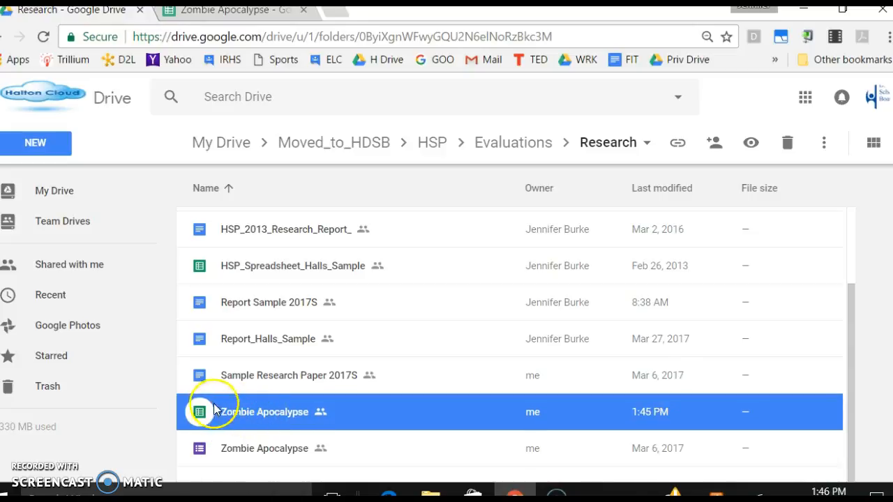
{"action": "left_click", "coordinate": [212, 451]}
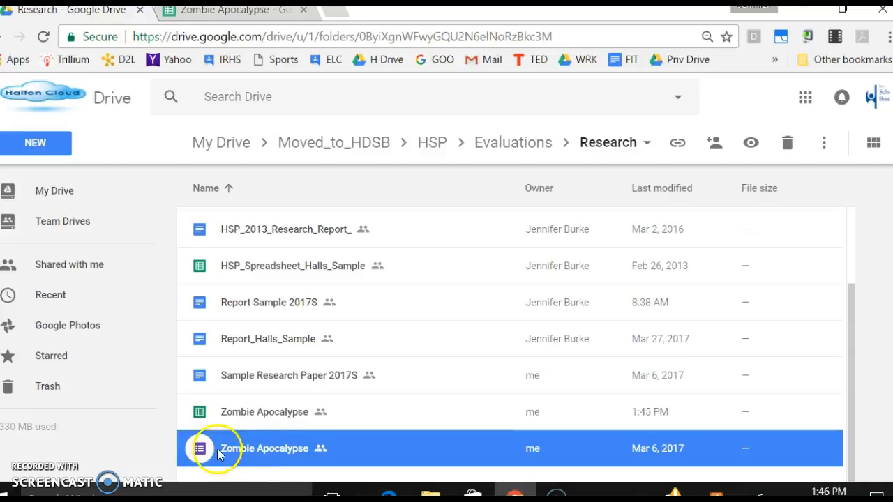
{"action": "left_click", "coordinate": [255, 416]}
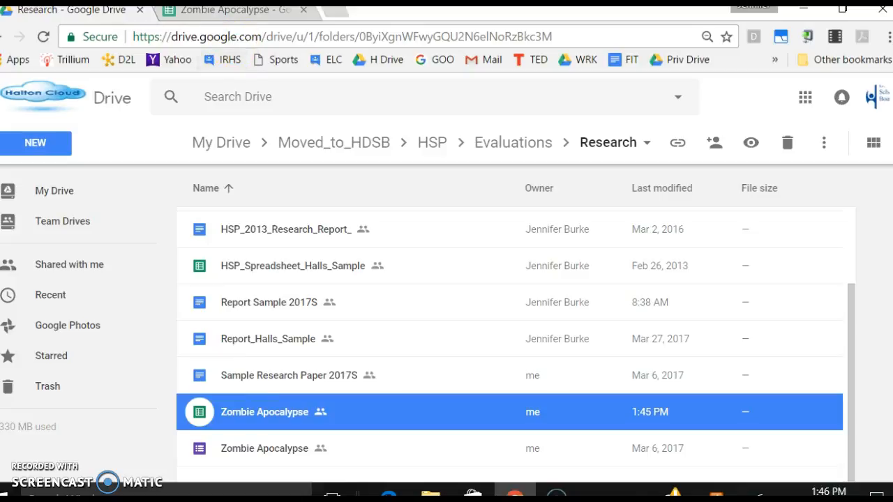
- Review the survey response rows in the Zombie Apocalypse spreadsheet
{"action": "left_click", "coordinate": [215, 14]}
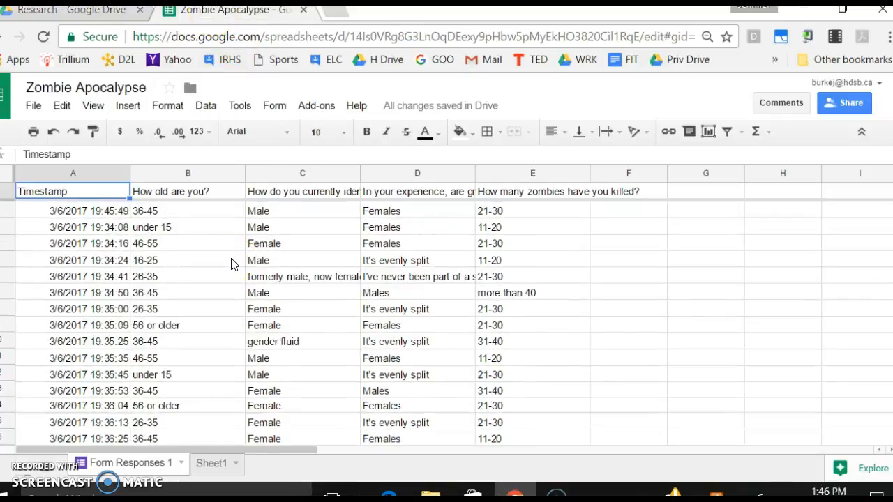
{"action": "scroll", "coordinate": [232, 263], "scroll_direction": "down", "scroll_amount": 20}
{"action": "scroll", "coordinate": [233, 264], "scroll_direction": "up", "scroll_amount": 20}
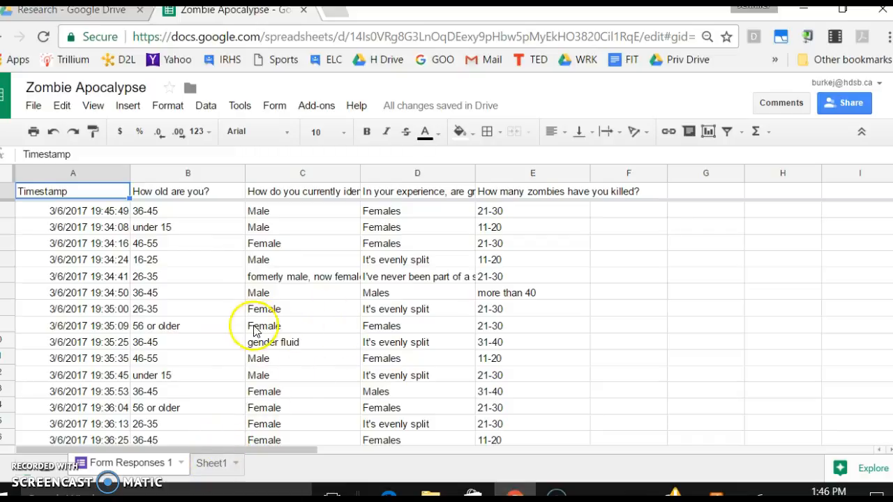
- Open the Zombie Apocalypse form from the Research folder in Drive and look over its questions
{"action": "left_click", "coordinate": [90, 15]}
{"action": "double_click", "coordinate": [237, 449]}
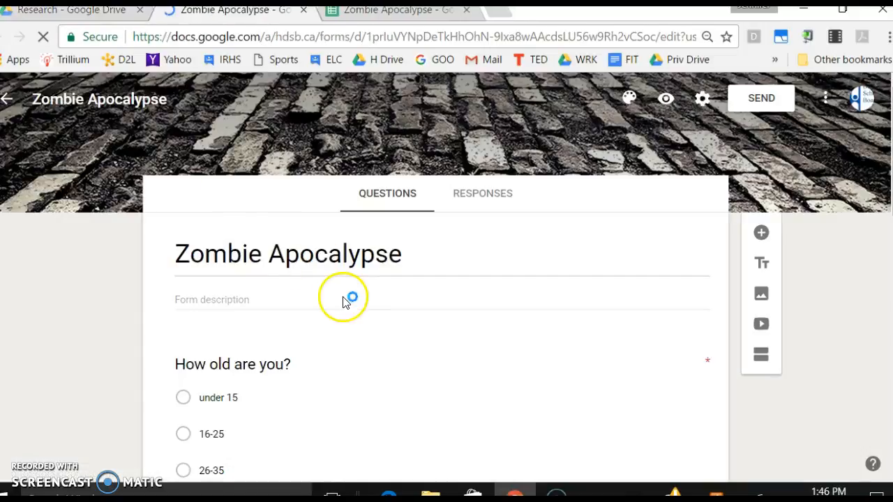
{"action": "scroll", "coordinate": [343, 293], "scroll_direction": "down", "scroll_amount": 3}
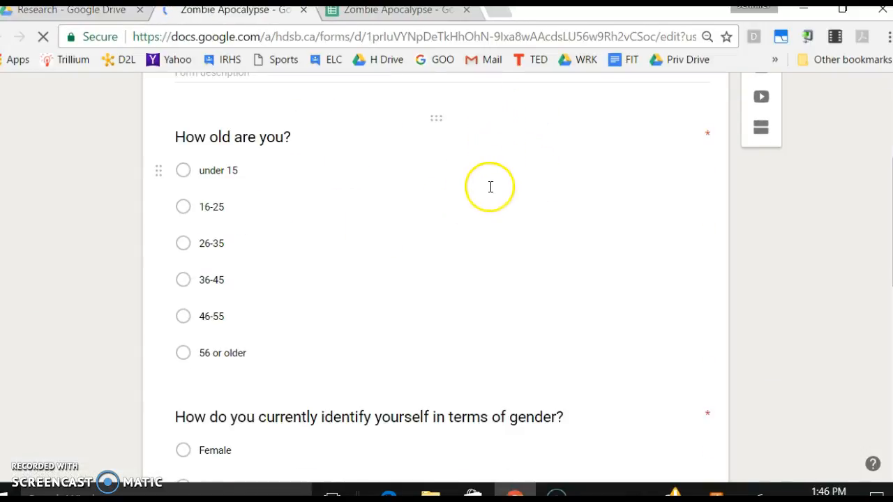
{"action": "scroll", "coordinate": [490, 212], "scroll_direction": "up", "scroll_amount": 4}
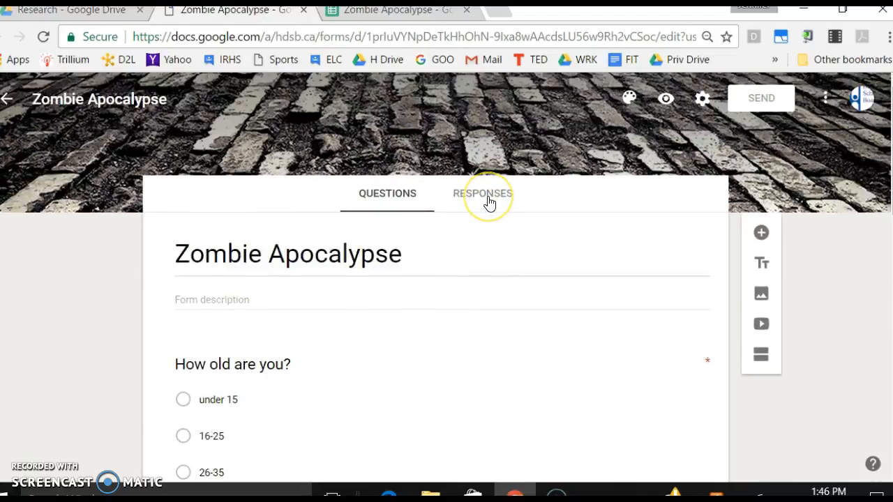
- Examine the form's response summary charts, comparing gender identity with whether survivor groups are led by males or females
{"action": "left_click", "coordinate": [488, 202]}
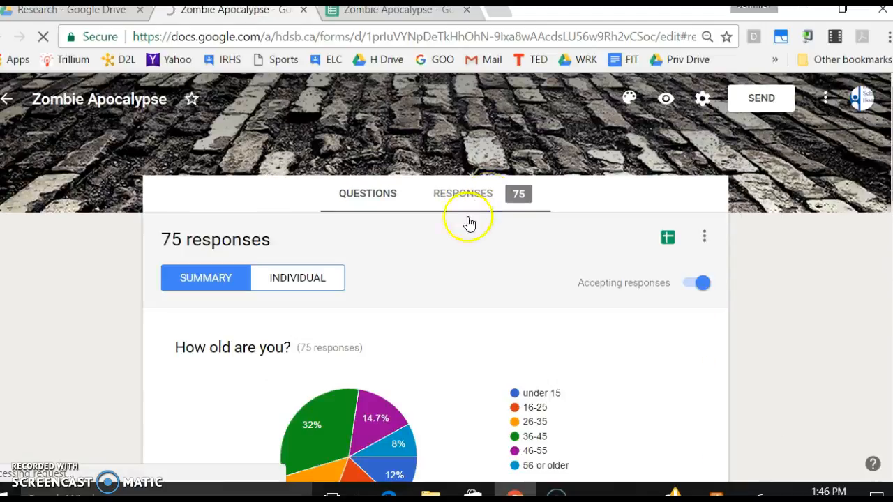
{"action": "scroll", "coordinate": [427, 300], "scroll_direction": "down", "scroll_amount": 10}
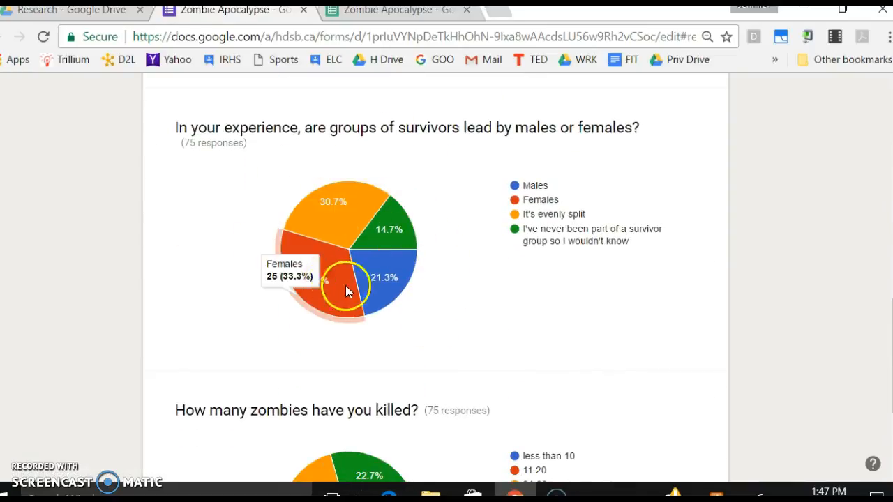
{"action": "mouse_move", "coordinate": [396, 223]}
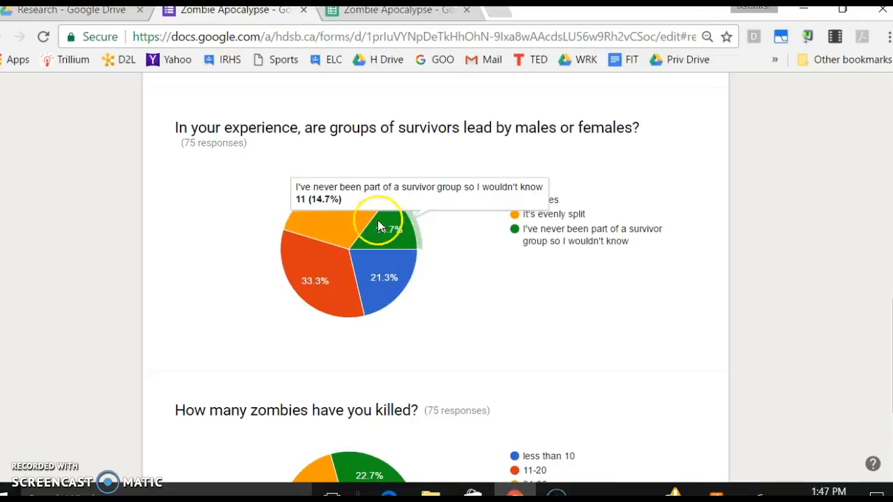
{"action": "scroll", "coordinate": [492, 266], "scroll_direction": "up", "scroll_amount": 2}
{"action": "scroll", "coordinate": [492, 266], "scroll_direction": "up", "scroll_amount": 7}
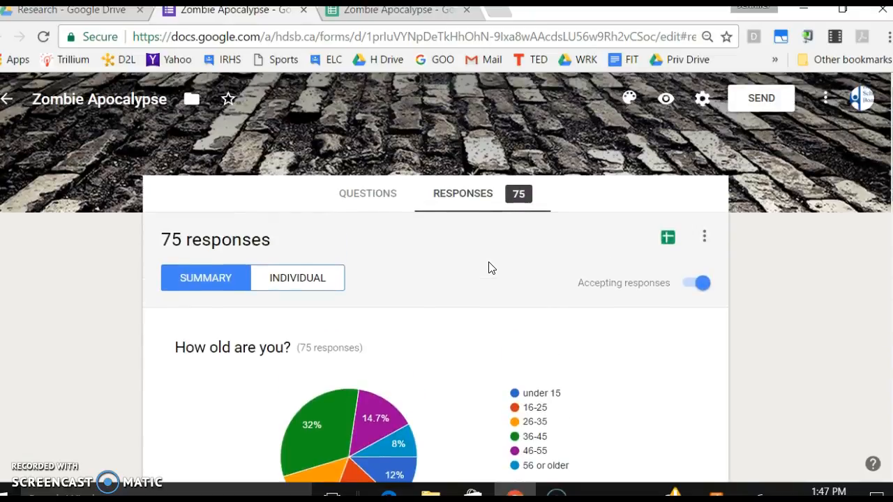
{"action": "scroll", "coordinate": [492, 266], "scroll_direction": "down", "scroll_amount": 6}
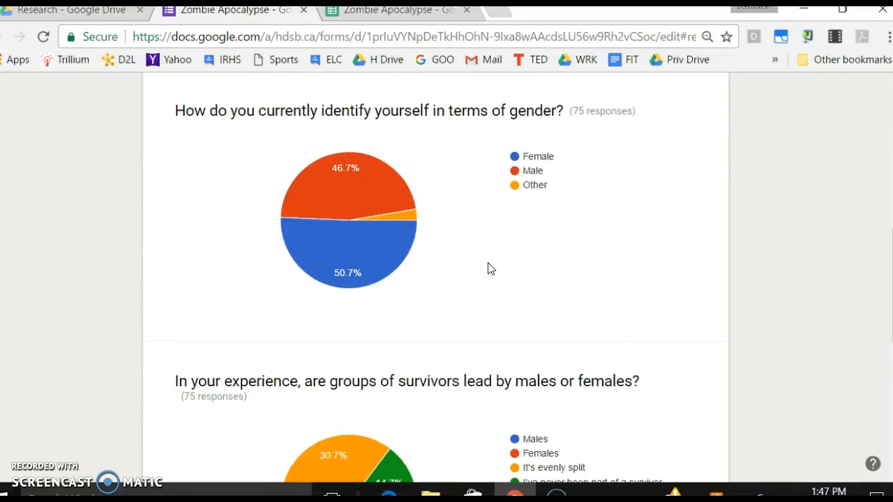
{"action": "scroll", "coordinate": [520, 255], "scroll_direction": "down", "scroll_amount": 3}
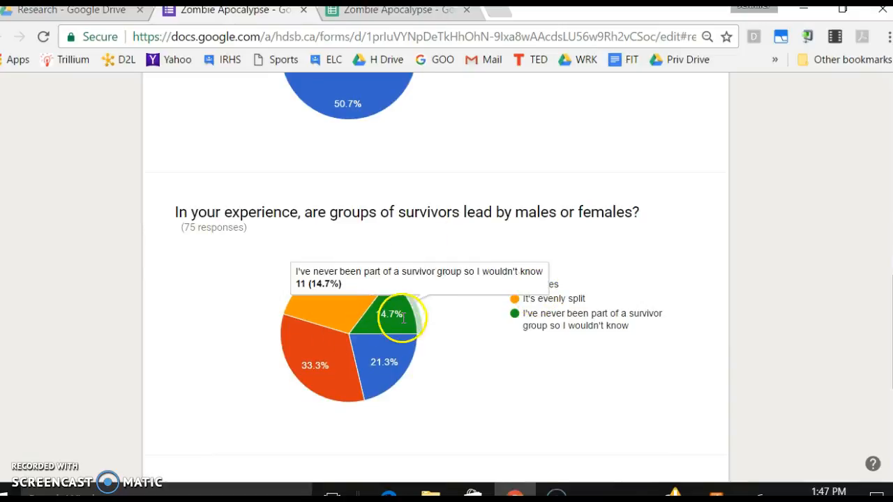
{"action": "scroll", "coordinate": [418, 217], "scroll_direction": "up", "scroll_amount": 1}
{"action": "mouse_move", "coordinate": [338, 131]}
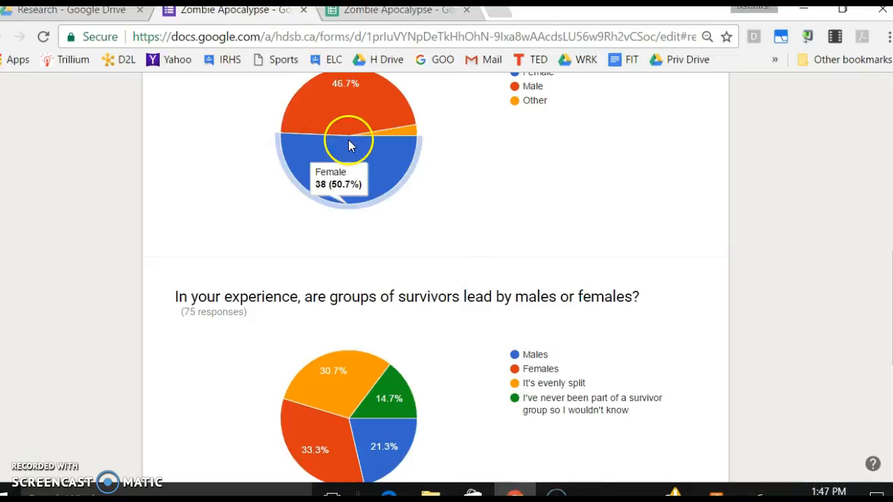
{"action": "mouse_move", "coordinate": [392, 399]}
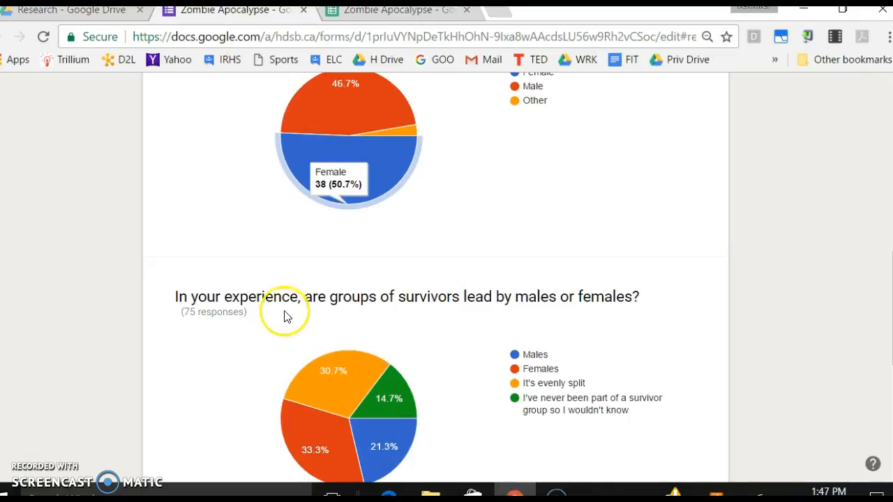
{"action": "scroll", "coordinate": [345, 299], "scroll_direction": "up", "scroll_amount": 1}
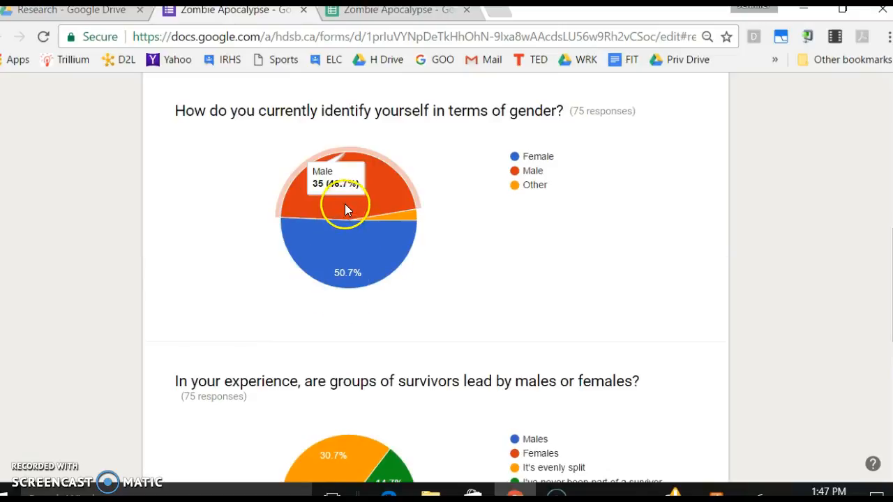
- In Sheet1 of the response spreadsheet, enter the column headings Male, female and other in cells B1 to D1
{"action": "left_click", "coordinate": [355, 20]}
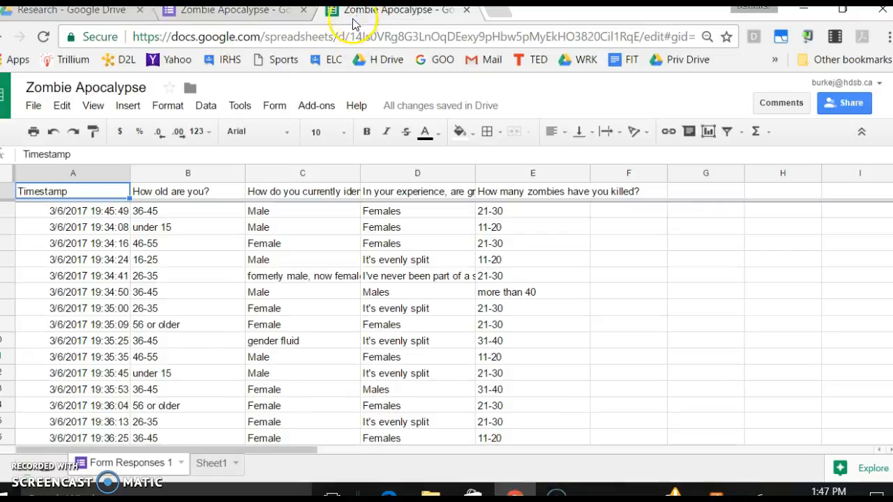
{"action": "left_click", "coordinate": [211, 464]}
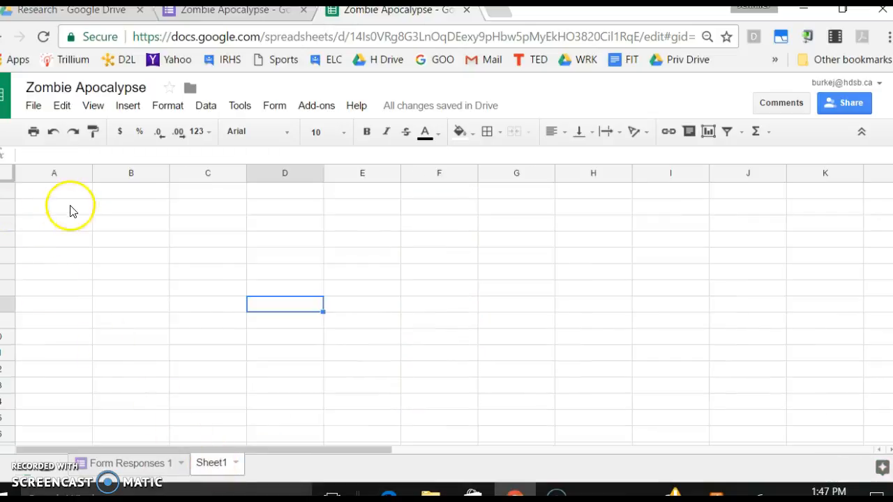
{"action": "left_click", "coordinate": [126, 195]}
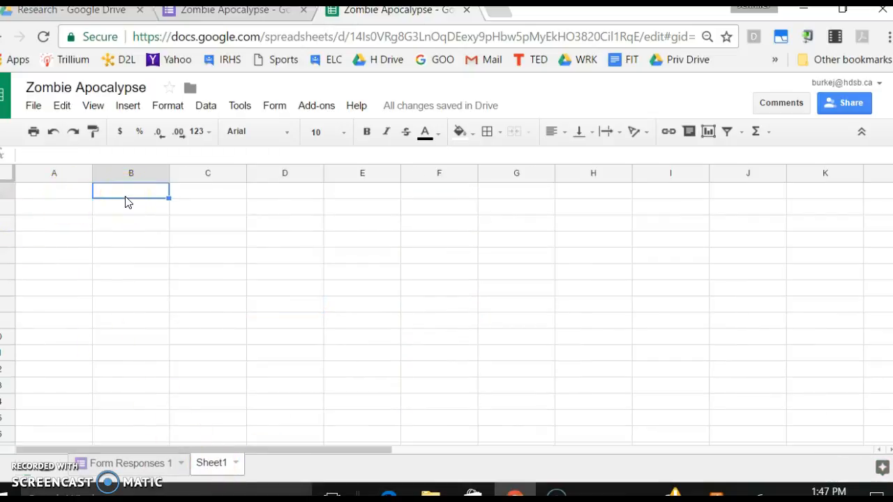
{"action": "type", "text": "Male"}
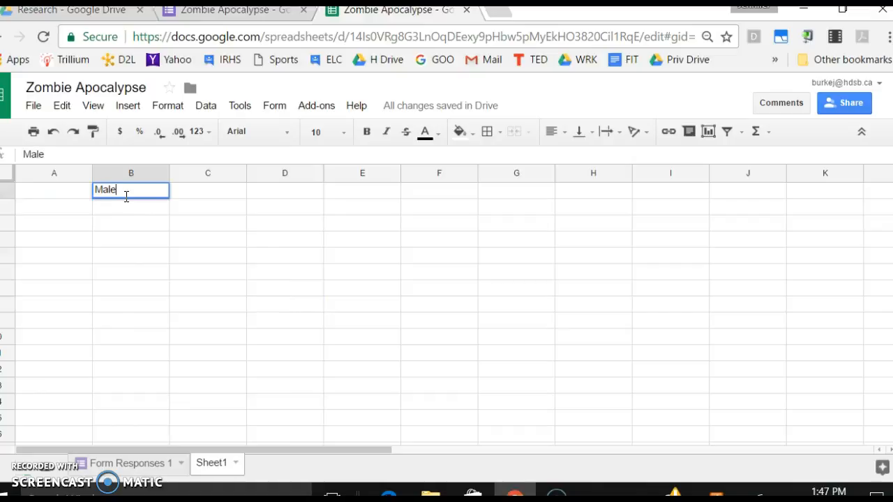
{"action": "key", "text": "Tab"}
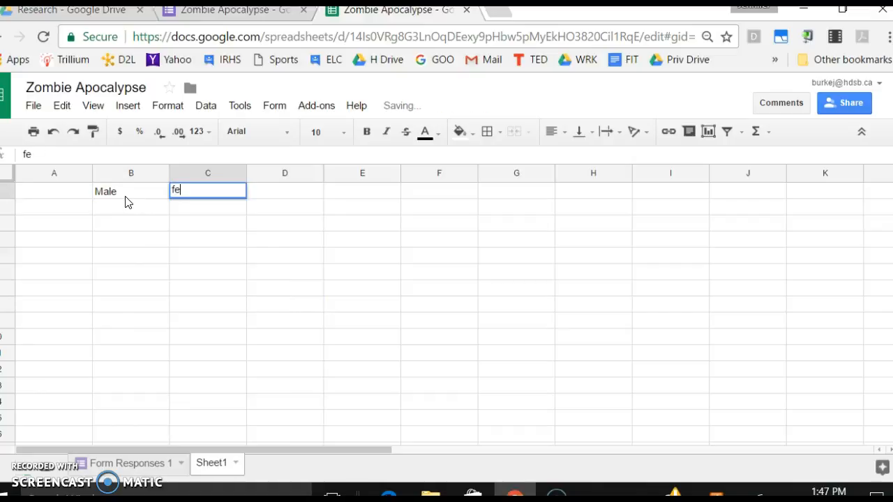
{"action": "type", "text": "female"}
{"action": "key", "text": "Tab"}
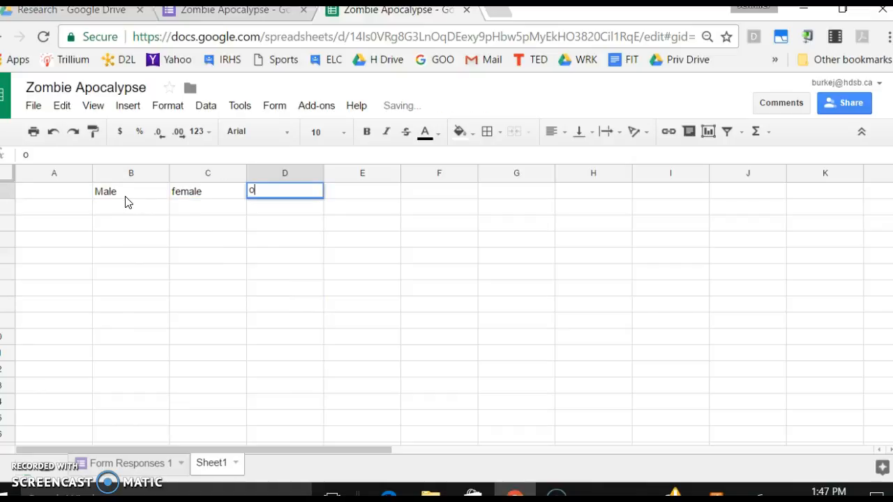
- Check the gender and age charts in the form's response summary again
{"action": "left_click", "coordinate": [251, 12]}
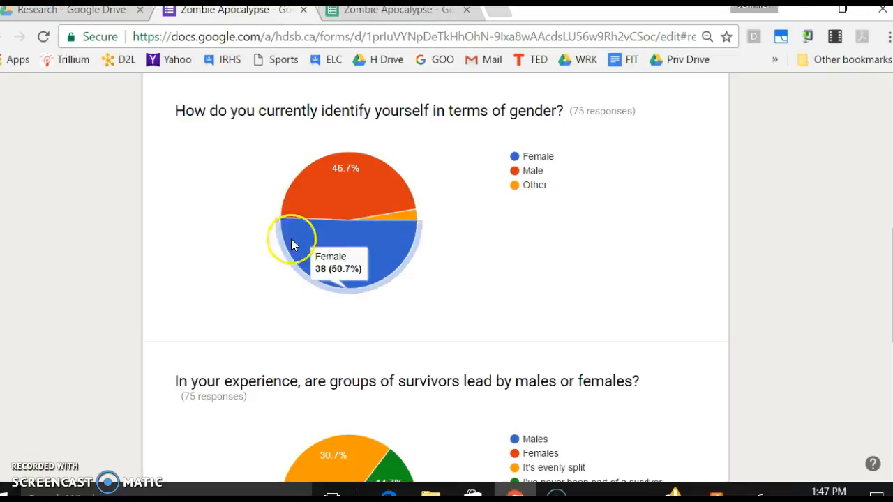
{"action": "scroll", "coordinate": [394, 209], "scroll_direction": "up", "scroll_amount": 3}
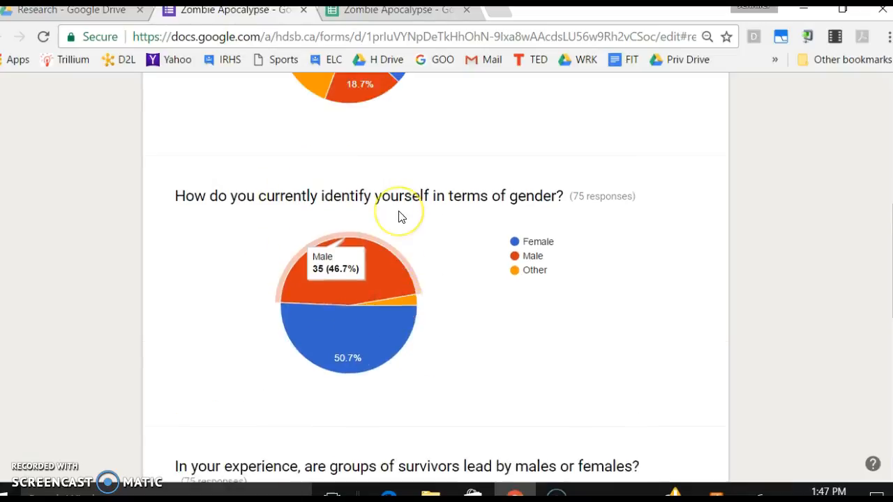
{"action": "scroll", "coordinate": [395, 205], "scroll_direction": "up", "scroll_amount": 1}
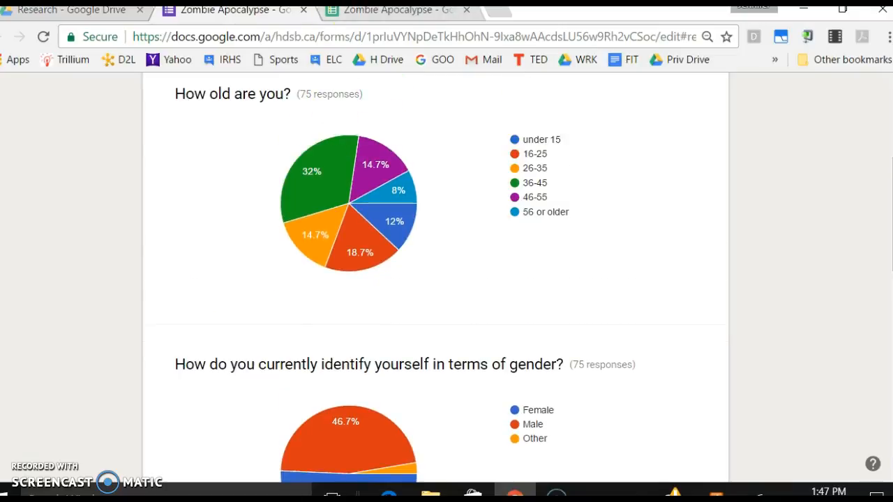
- Inspect the "formerly male, now female" and "gender fluid" answers in the gender column of Form Responses 1
{"action": "left_click", "coordinate": [354, 11]}
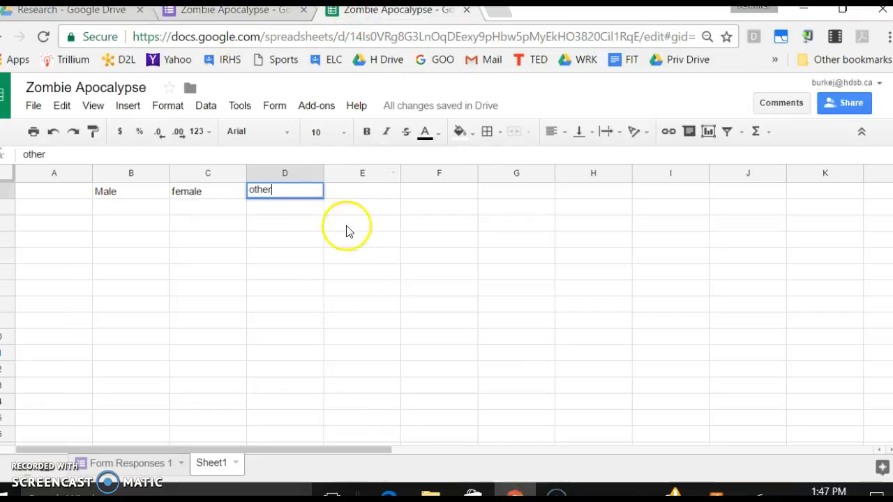
{"action": "left_click", "coordinate": [143, 460]}
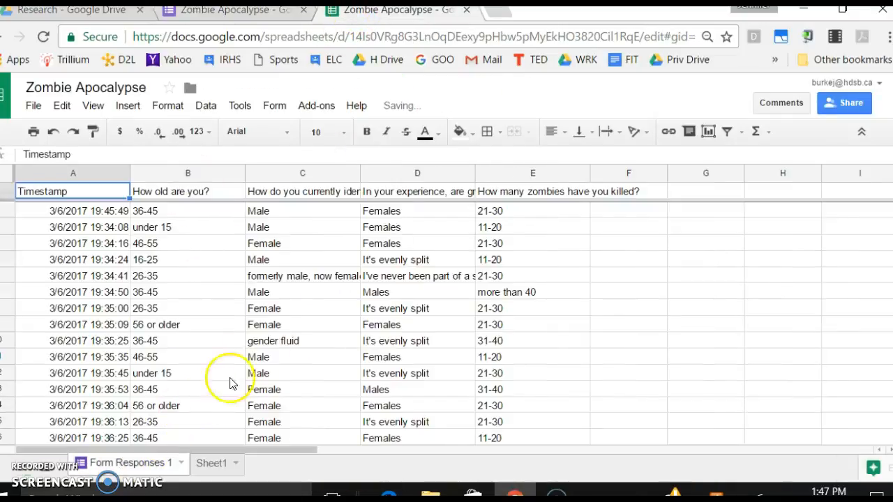
{"action": "left_click", "coordinate": [294, 278]}
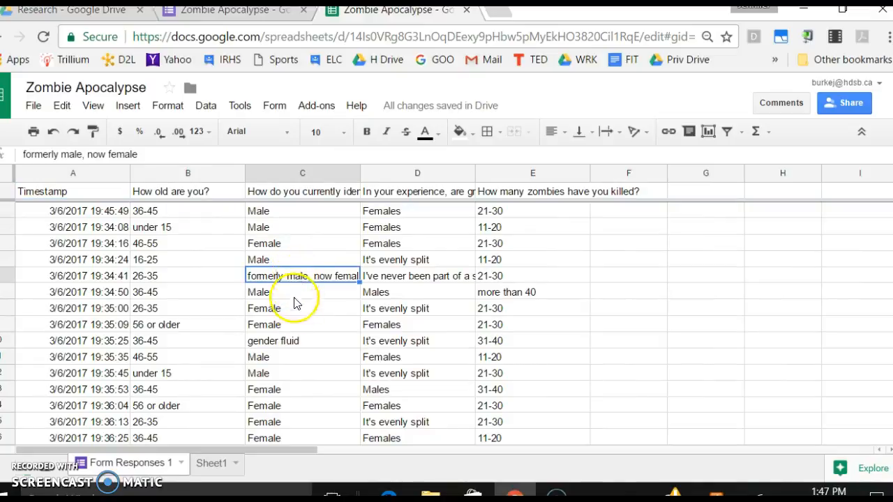
{"action": "left_click", "coordinate": [294, 346]}
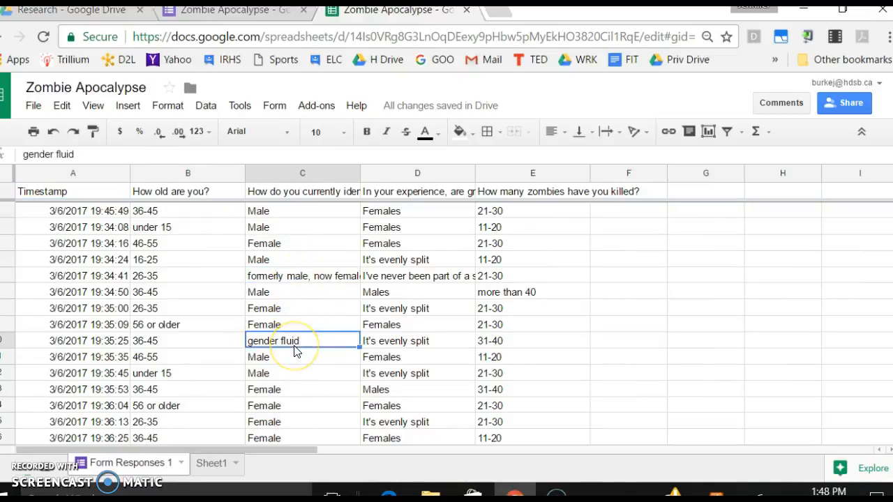
{"action": "left_click", "coordinate": [303, 278]}
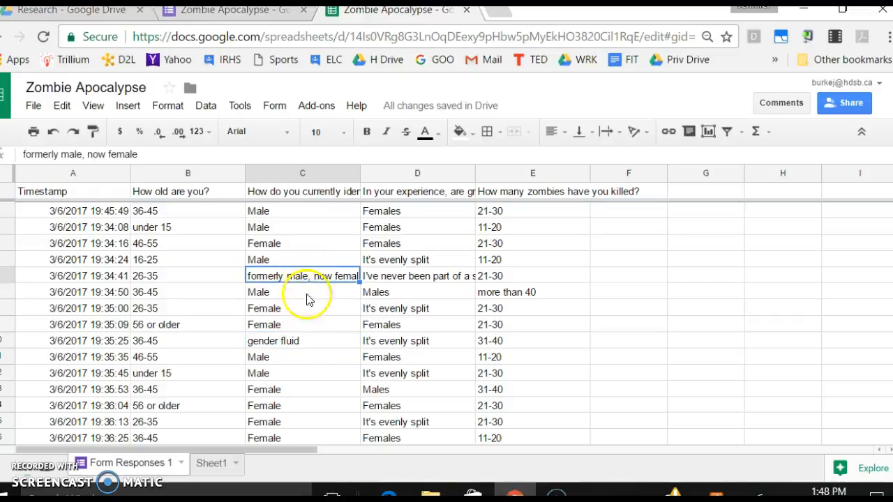
{"action": "left_click", "coordinate": [299, 341]}
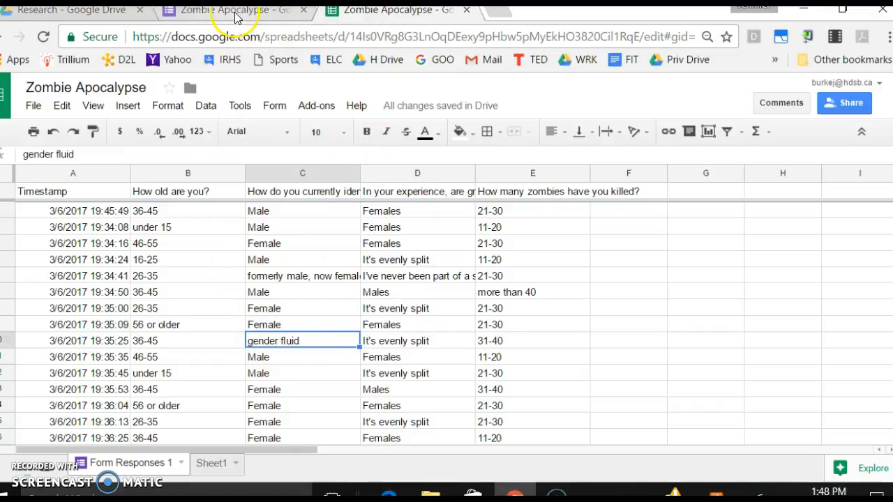
- Select cell A2 in Sheet1, then review the answer options for the survivor-group leadership question in the form's response summary
{"action": "left_click", "coordinate": [218, 468]}
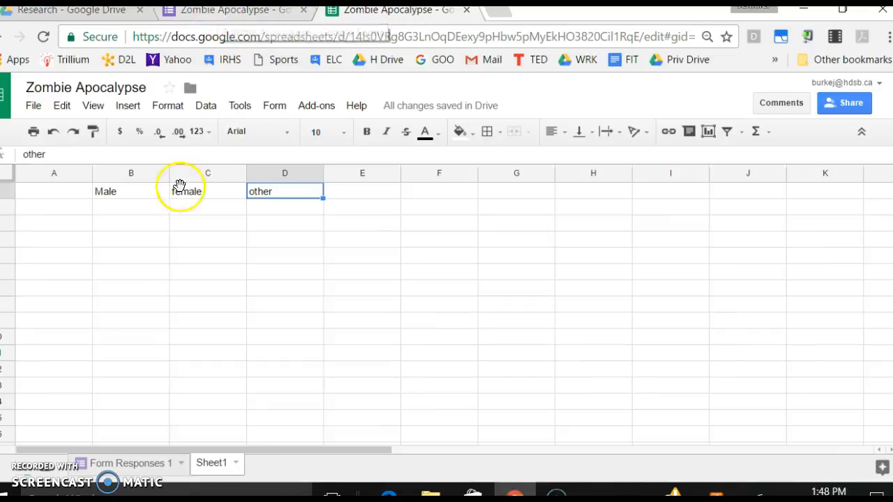
{"action": "left_click", "coordinate": [49, 212]}
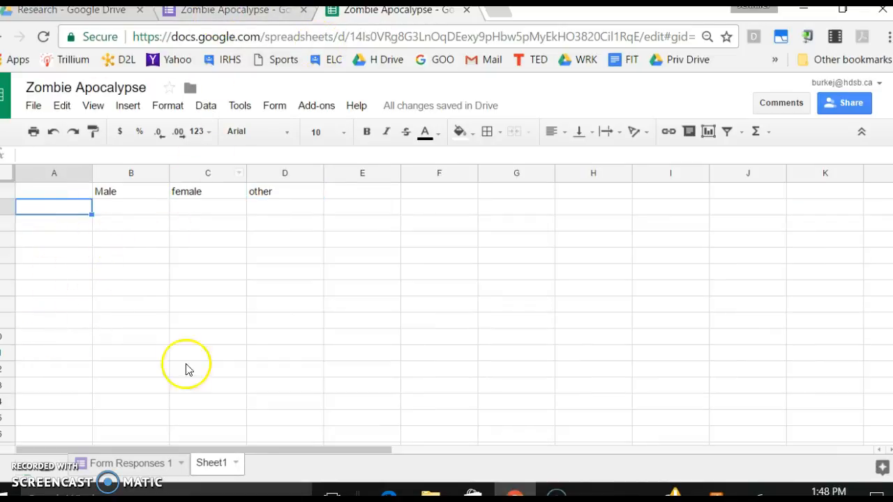
{"action": "left_click", "coordinate": [240, 12]}
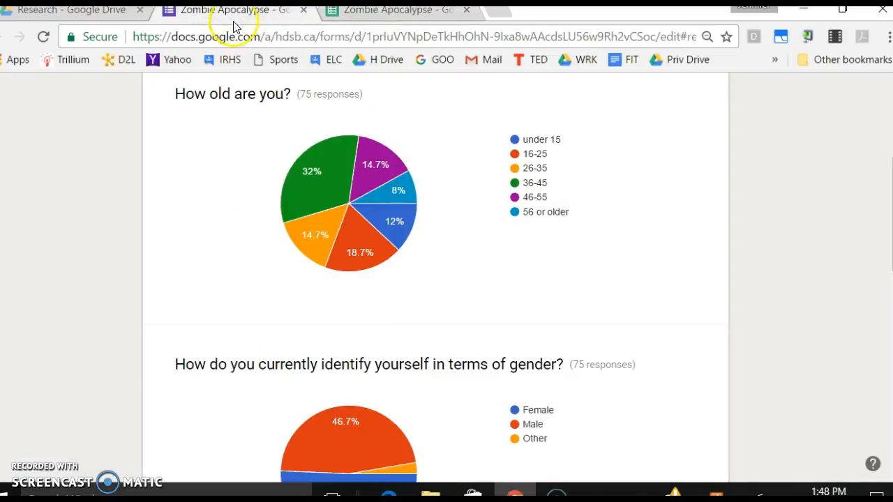
{"action": "mouse_move", "coordinate": [330, 166]}
{"action": "scroll", "coordinate": [326, 167], "scroll_direction": "up", "scroll_amount": 1}
{"action": "scroll", "coordinate": [326, 171], "scroll_direction": "down", "scroll_amount": 5}
{"action": "scroll", "coordinate": [328, 198], "scroll_direction": "down", "scroll_amount": 3}
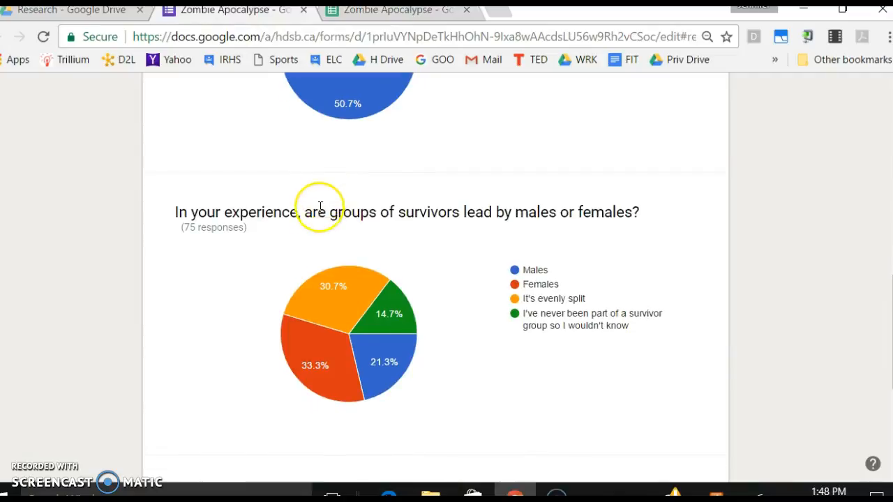
{"action": "scroll", "coordinate": [319, 218], "scroll_direction": "down", "scroll_amount": 1}
{"action": "mouse_move", "coordinate": [317, 216]}
{"action": "scroll", "coordinate": [317, 216], "scroll_direction": "up", "scroll_amount": 1}
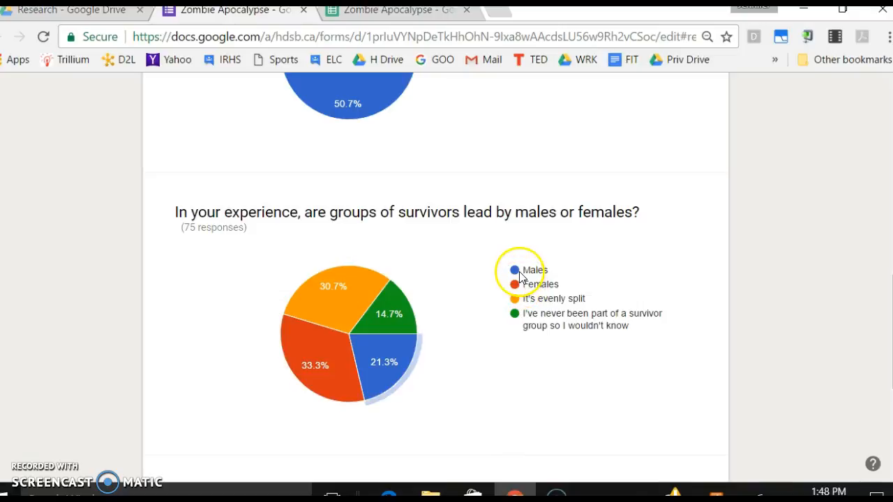
- In Sheet1, enter the row labels male, female, even split and no experience in cells A2 to A5
{"action": "left_click", "coordinate": [368, 14]}
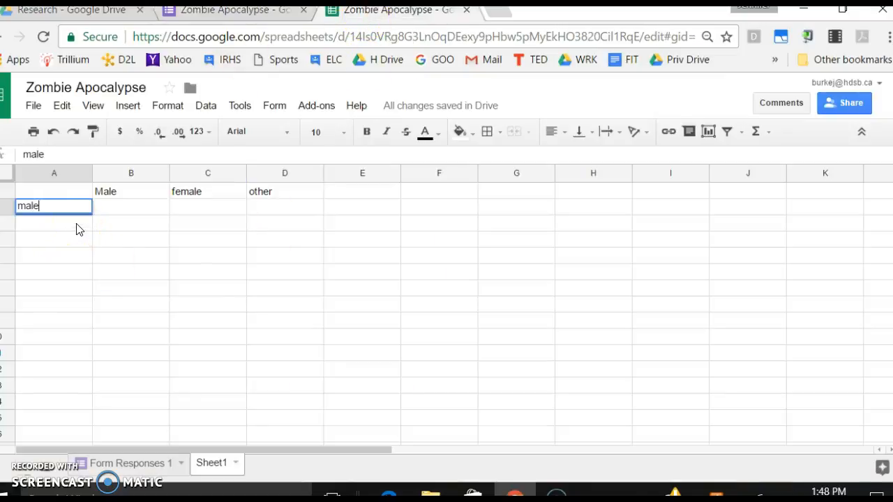
{"action": "key", "text": "Tab"}
{"action": "key", "text": "Down"}
{"action": "key", "text": "Left"}
{"action": "type", "text": "female"}
{"action": "key", "text": "Return"}
{"action": "type", "text": "e"}
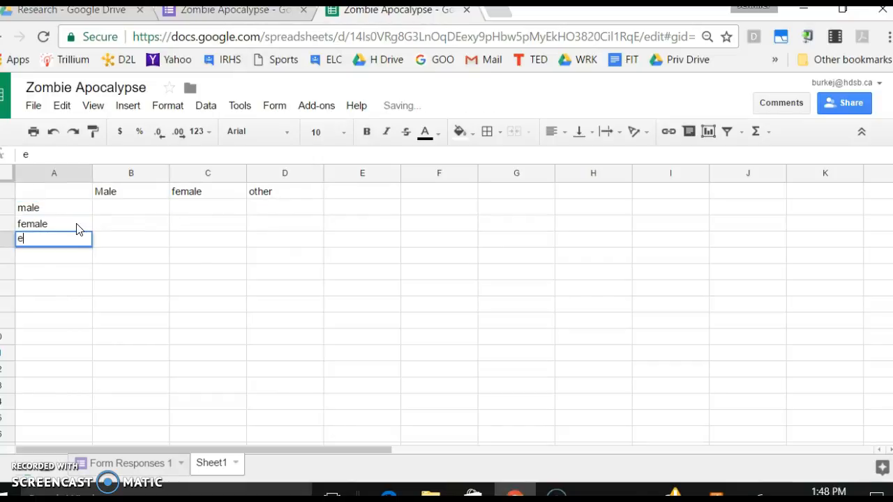
{"action": "key", "text": "Return"}
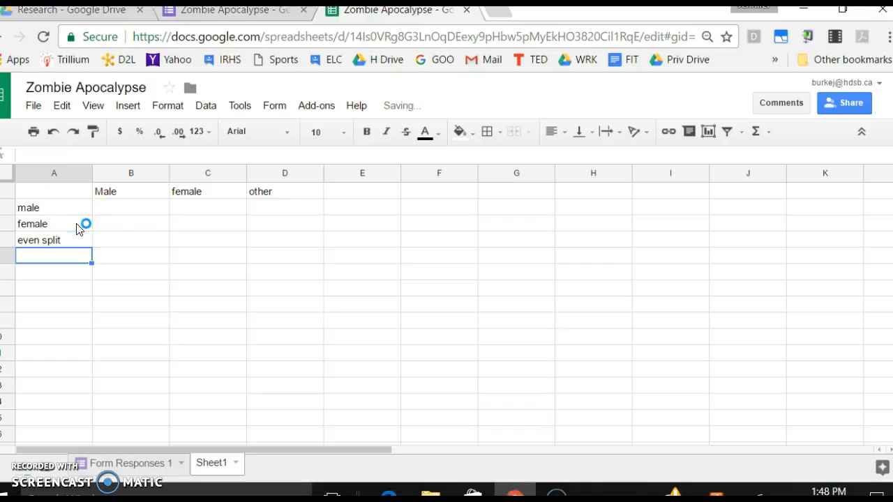
{"action": "left_click", "coordinate": [222, 10]}
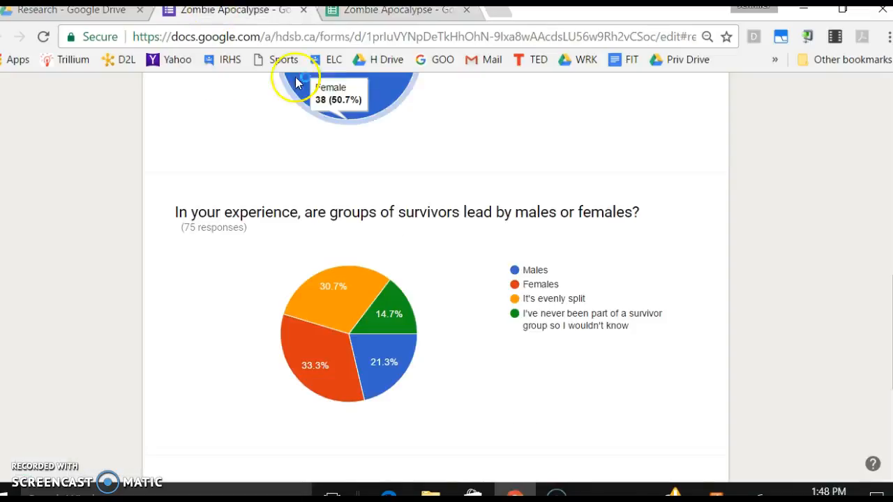
{"action": "left_click", "coordinate": [390, 11]}
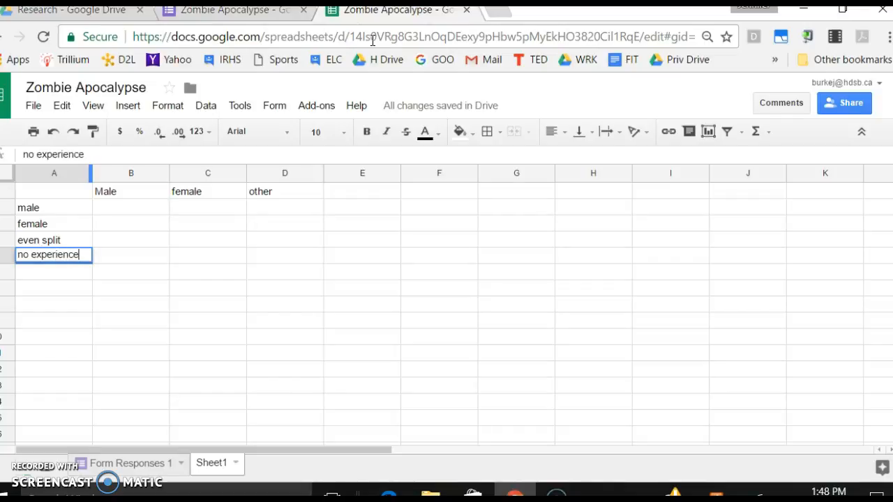
{"action": "type", "text": "no experience"}
{"action": "key", "text": "Tab"}
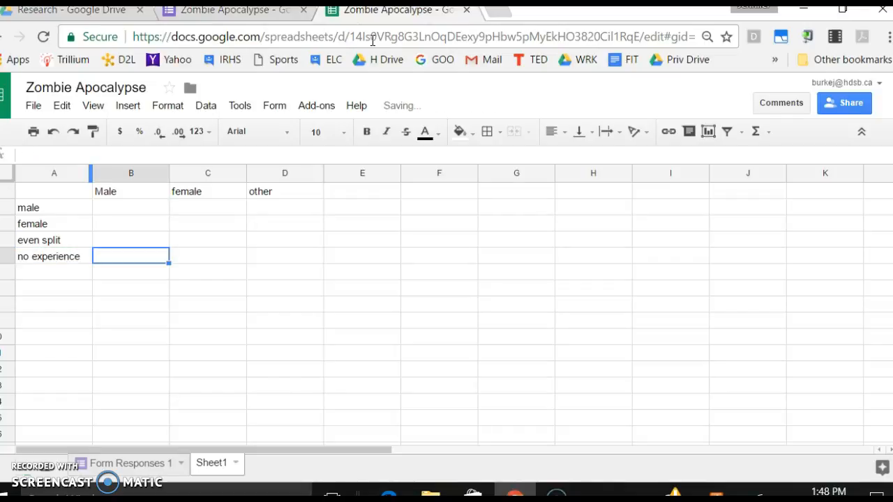
{"action": "key", "text": "Down"}
{"action": "key", "text": "Up"}
{"action": "key", "text": "Up"}
{"action": "key", "text": "Up"}
{"action": "key", "text": "Up"}
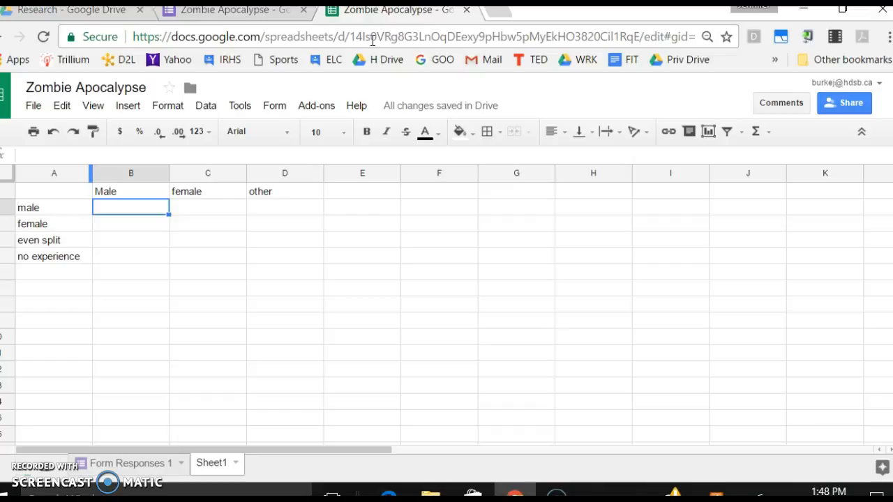
{"action": "key", "text": "Down"}
{"action": "key", "text": "Down"}
{"action": "key", "text": "Down"}
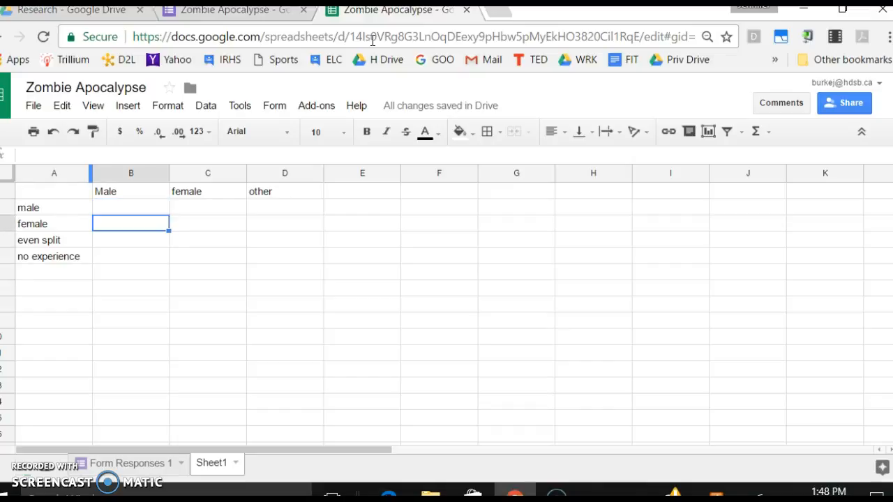
{"action": "key", "text": "Up"}
{"action": "key", "text": "Up"}
{"action": "key", "text": "Up"}
{"action": "key", "text": "Up"}
{"action": "key", "text": "Down"}
{"action": "key", "text": "Down"}
{"action": "key", "text": "Down"}
{"action": "key", "text": "Down"}
{"action": "key", "text": "Down"}
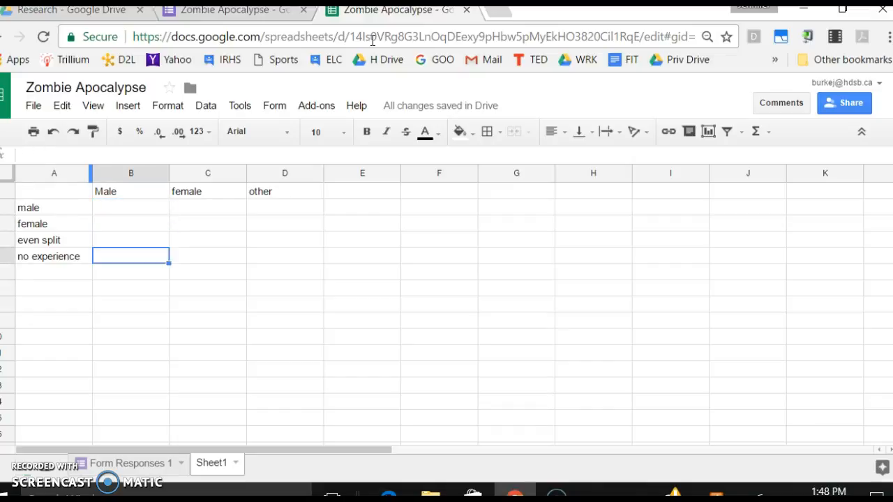
{"action": "key", "text": "Up"}
{"action": "key", "text": "Up"}
{"action": "key", "text": "Up"}
{"action": "key", "text": "Up"}
{"action": "key", "text": "Up"}
{"action": "key", "text": "Right"}
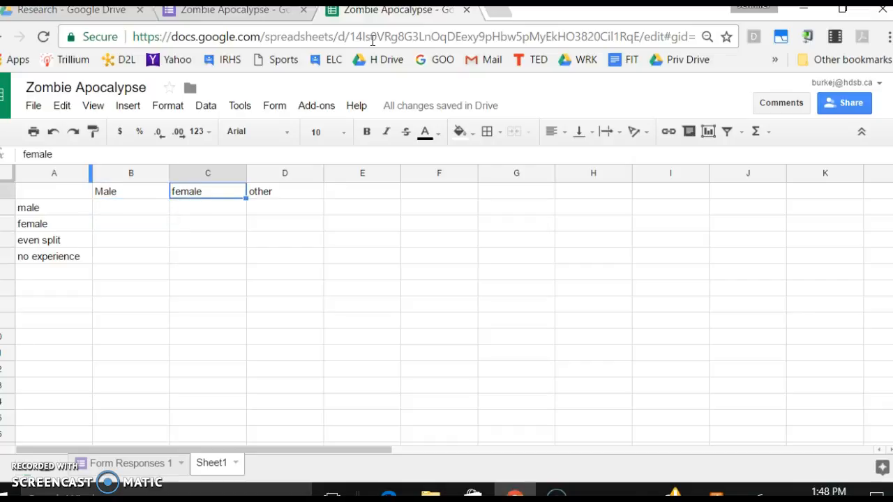
- Change the column headings in B1 to D1 to Male respondents, female respondents and other respondents
{"action": "key", "text": "Left"}
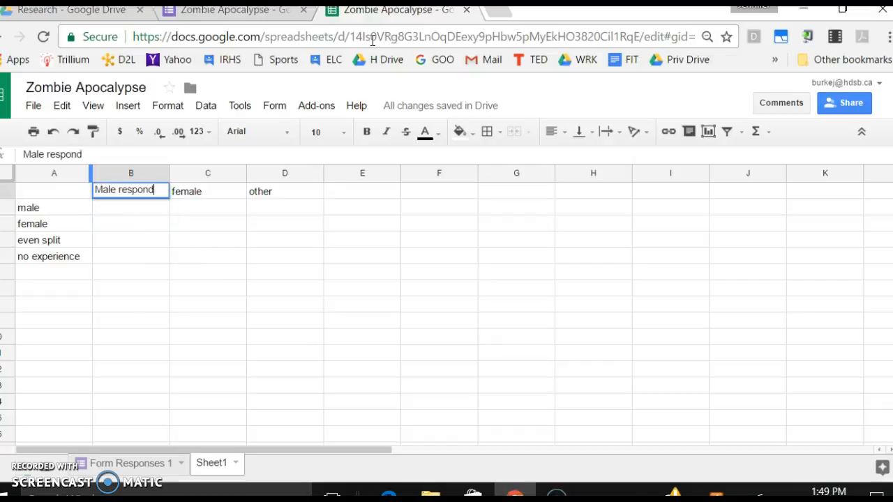
{"action": "key", "text": "Tab"}
{"action": "type", "text": "fema"}
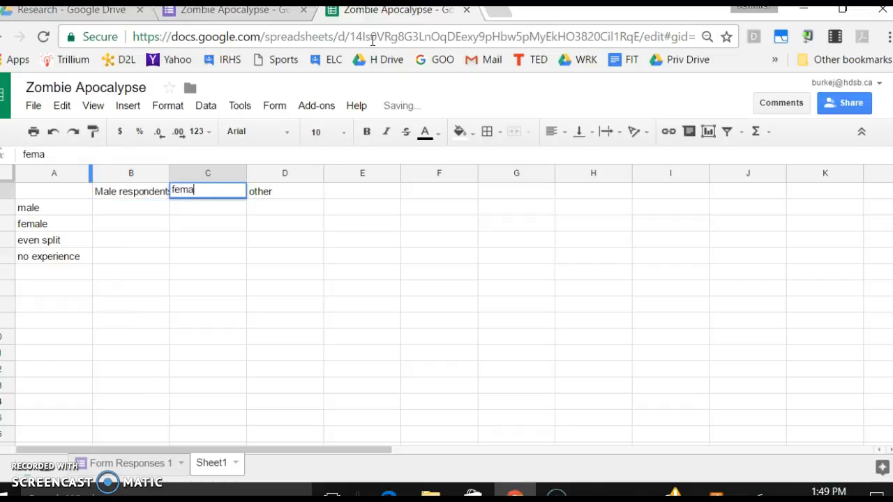
{"action": "type", "text": "le respondents"}
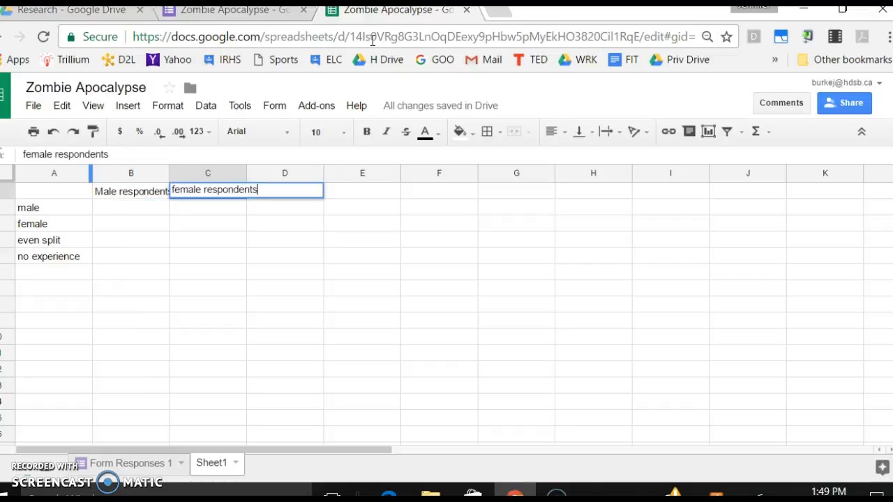
{"action": "key", "text": "Tab"}
{"action": "type", "text": "other respondents"}
{"action": "key", "text": "Return"}
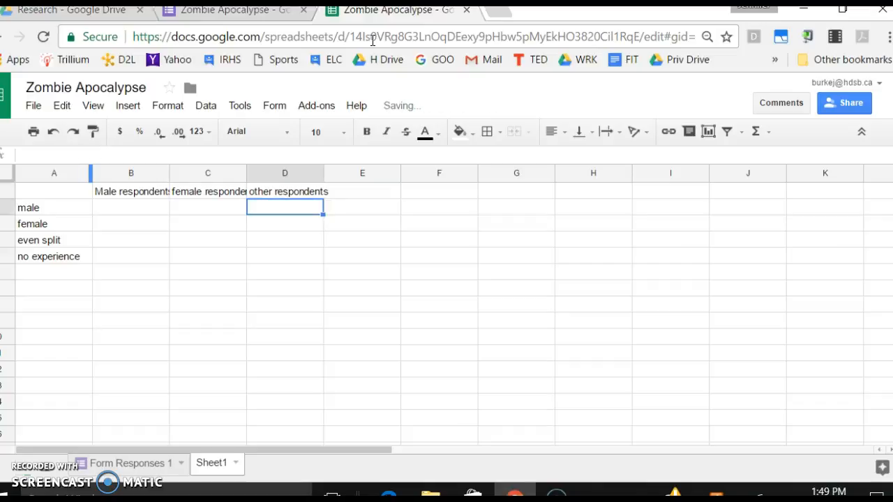
- Change the first two row labels, in A2 and A3, to male leaders and female leaders
{"action": "key", "text": "Left"}
{"action": "key", "text": "Left"}
{"action": "key", "text": "Left"}
{"action": "type", "text": "l "}
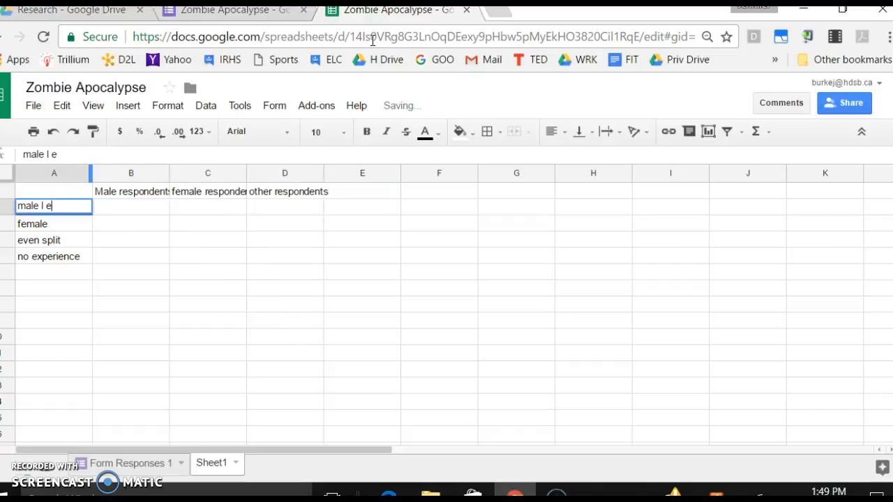
{"action": "type", "text": "eaders"}
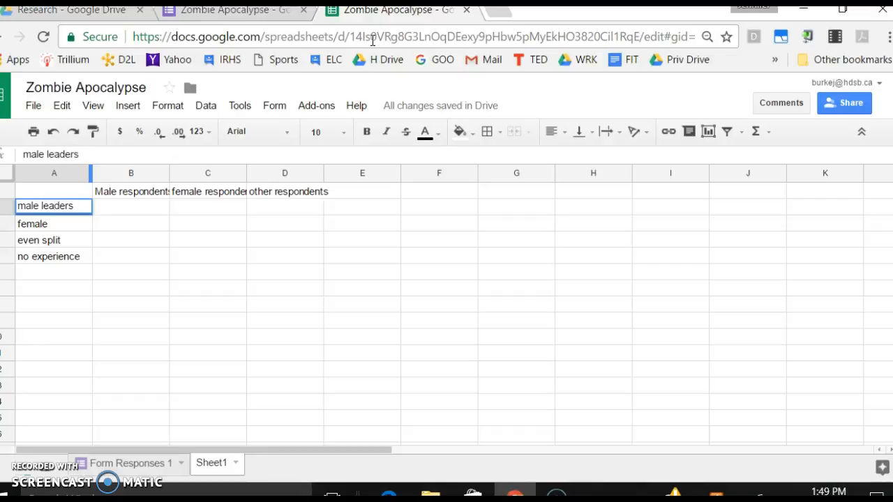
{"action": "key", "text": "Return"}
{"action": "type", "text": "female le"}
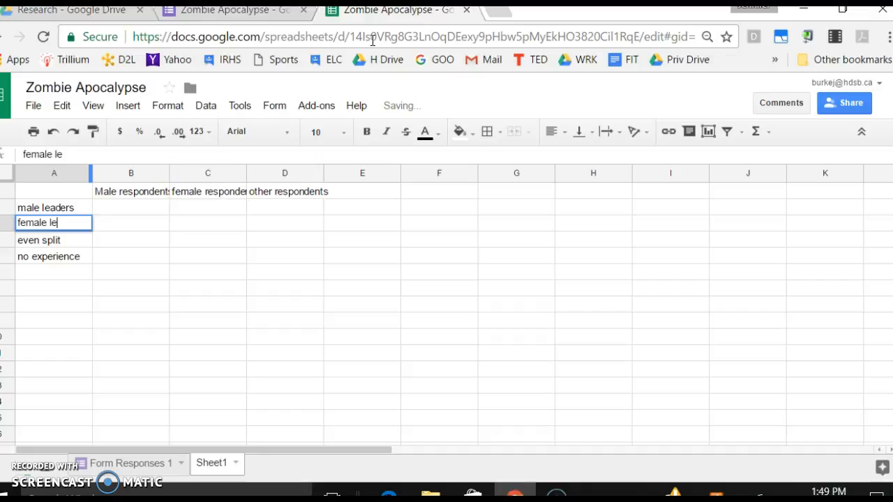
{"action": "type", "text": "ad"}
{"action": "key", "text": "Tab"}
- Enter the label Total for each gender of respondents in A7 and widen column A to fit it
{"action": "key", "text": "Down"}
{"action": "key", "text": "Down"}
{"action": "key", "text": "Down"}
{"action": "key", "text": "Down"}
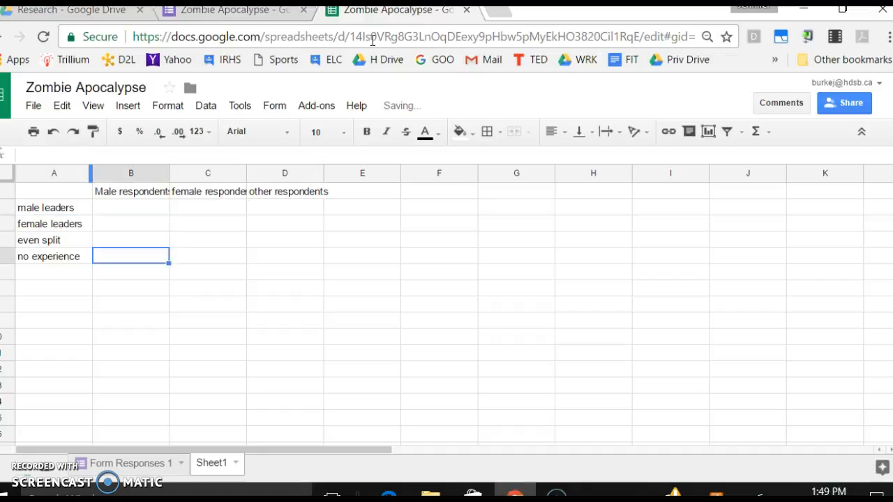
{"action": "key", "text": "Left"}
{"action": "type", "text": "Tot"}
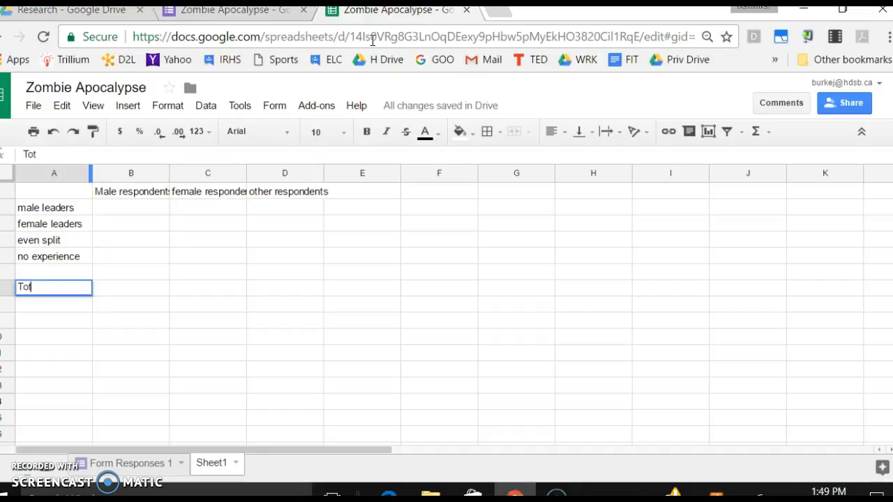
{"action": "type", "text": "al for each gender of re"}
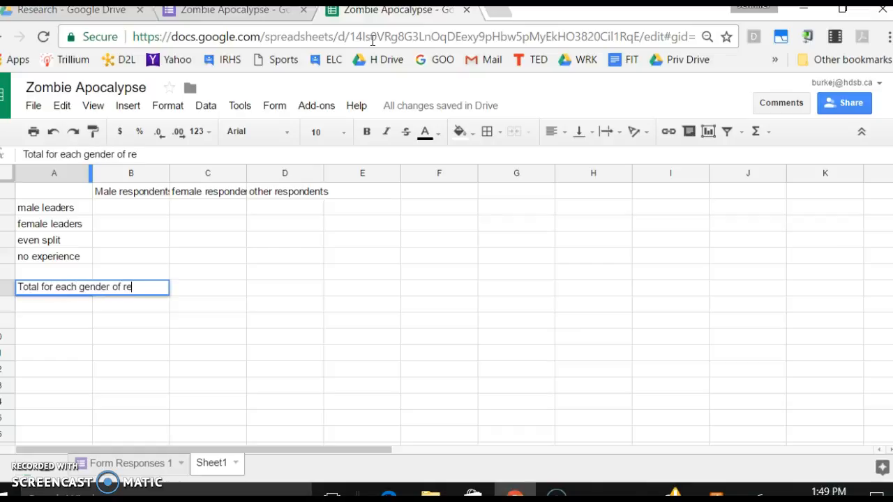
{"action": "type", "text": "spondent"}
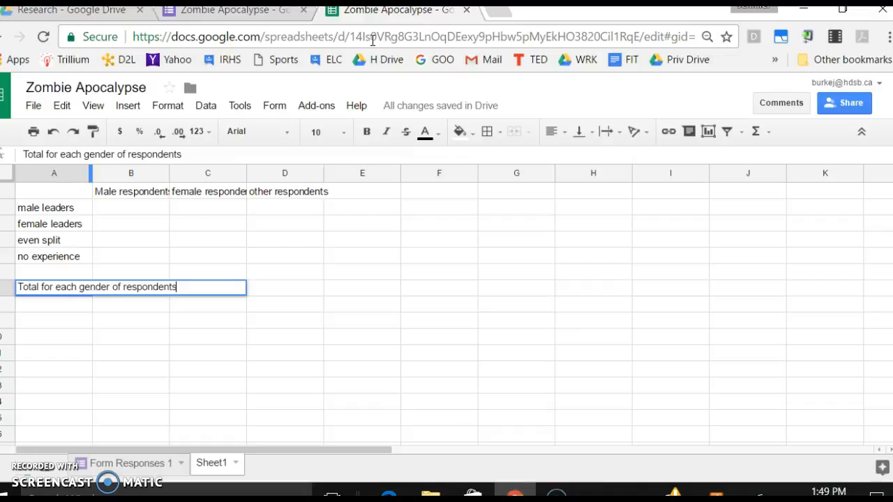
{"action": "type", "text": "s"}
{"action": "key", "text": "Return"}
{"action": "key", "text": "Up"}
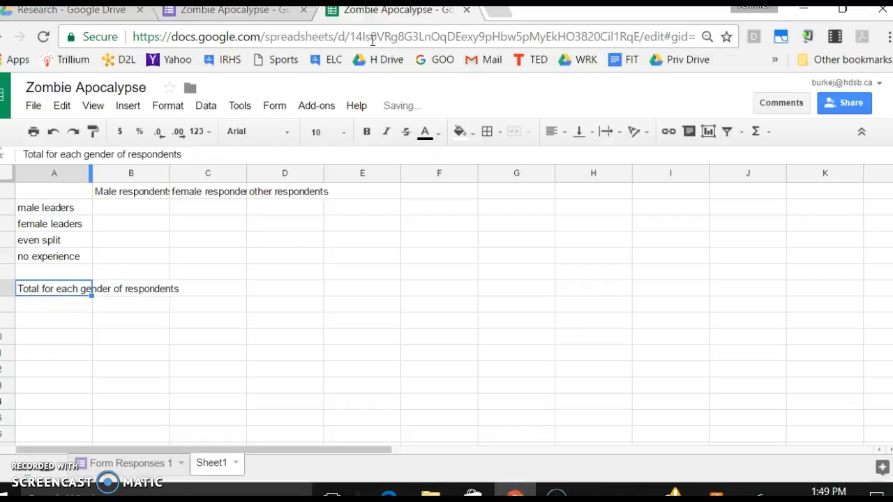
{"action": "key", "text": "Right"}
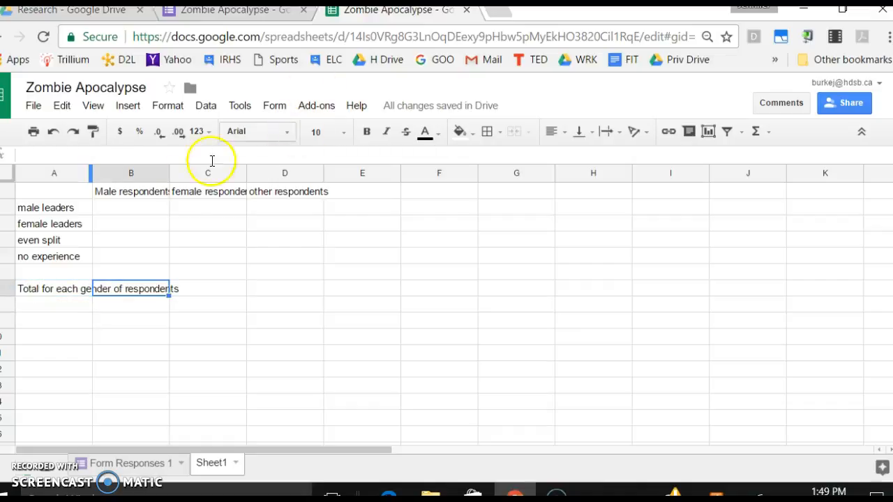
{"action": "left_click_drag", "start_coordinate": [92, 173], "coordinate": [185, 174]}
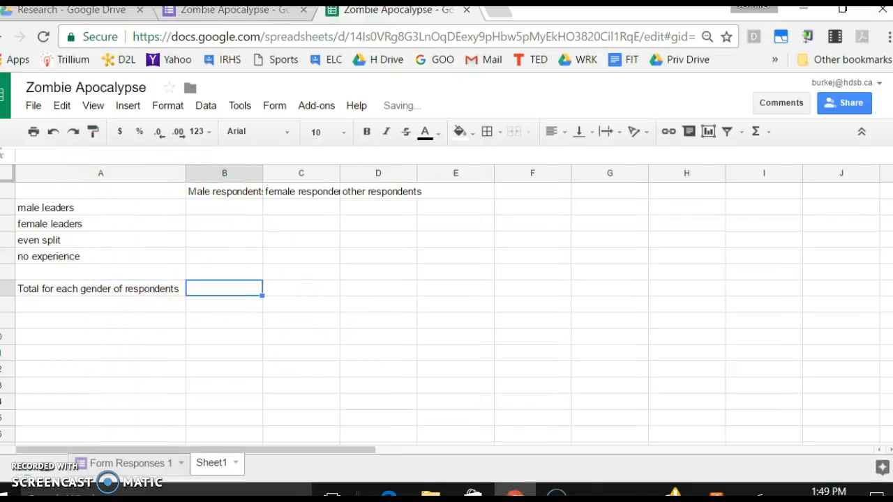
- Look up the gender counts in the form's response summary and enter the totals 35, 38 and 2 in cells B7 to D7
{"action": "left_click", "coordinate": [234, 10]}
{"action": "scroll", "coordinate": [351, 242], "scroll_direction": "up", "scroll_amount": 4}
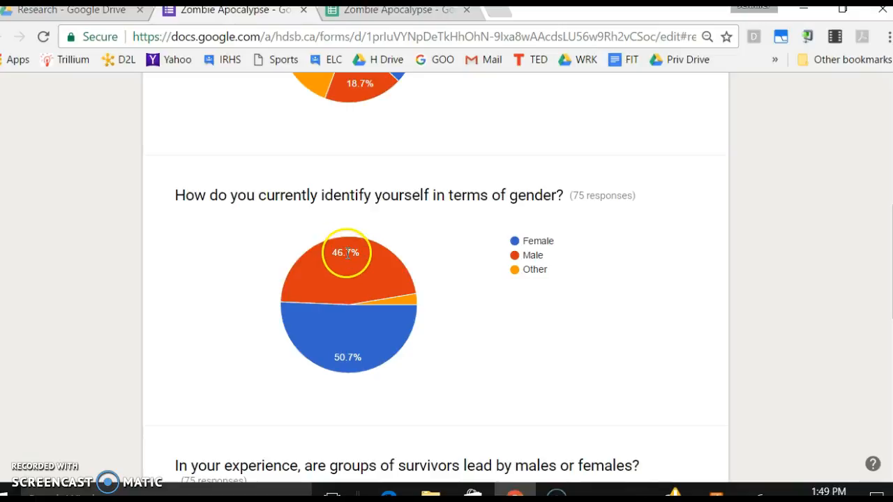
{"action": "mouse_move", "coordinate": [331, 265]}
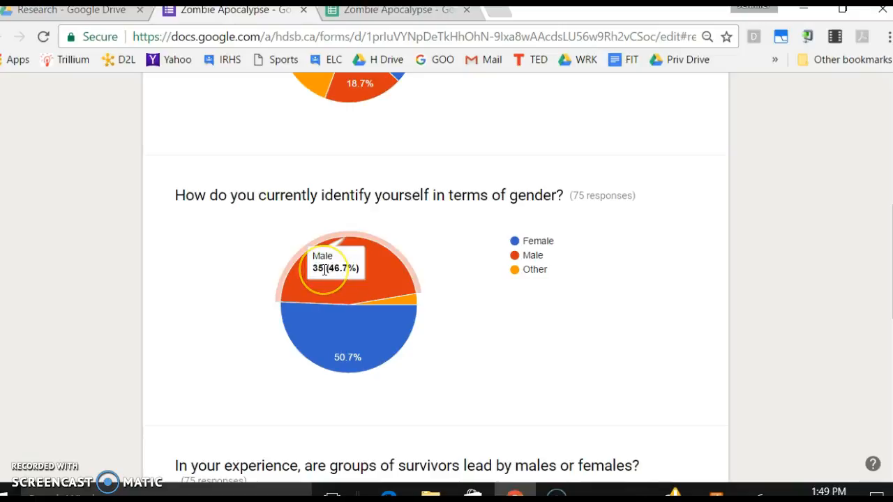
{"action": "left_click", "coordinate": [360, 12]}
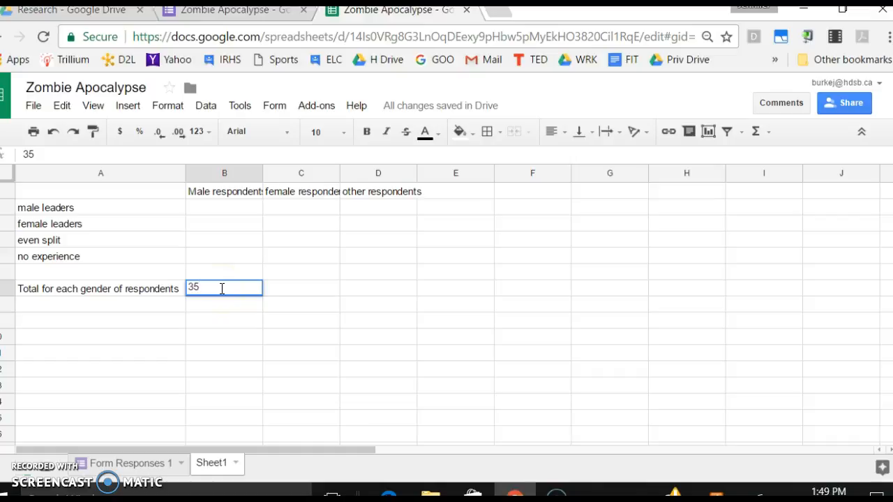
{"action": "key", "text": "Return"}
{"action": "key", "text": "Up"}
{"action": "key", "text": "Right"}
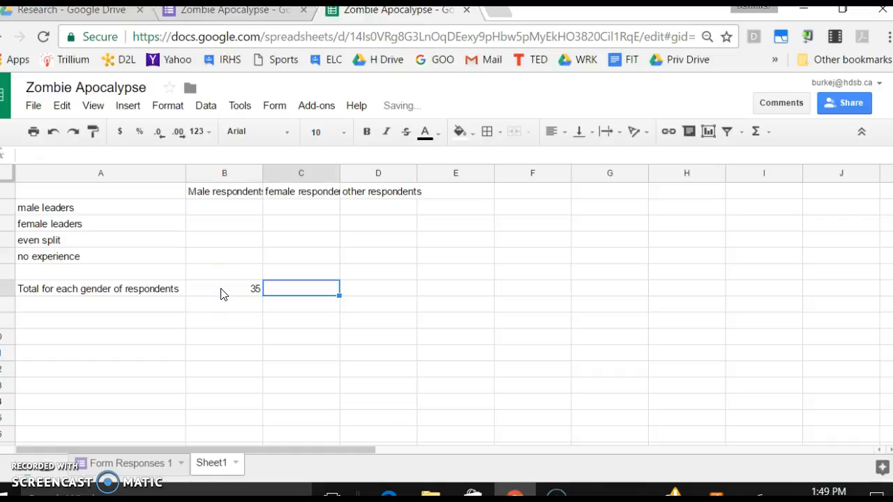
{"action": "key", "text": "Tab"}
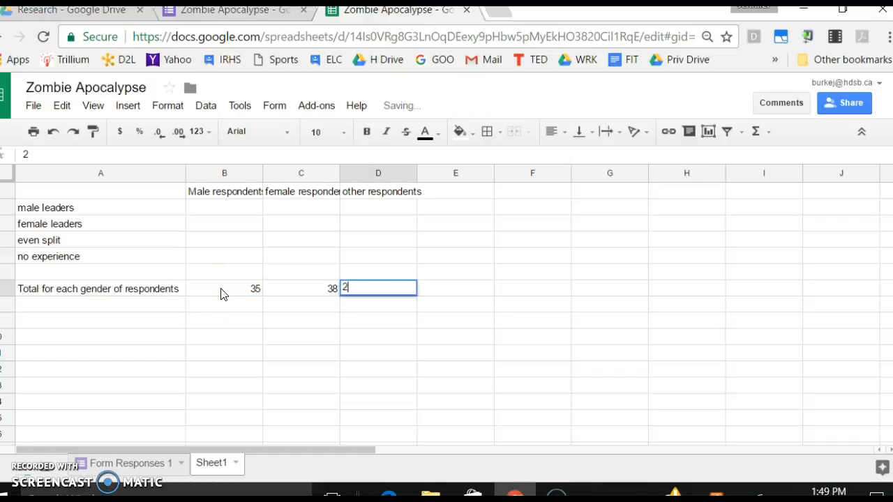
- Review the gender chart in the form's response summary and return to the empty male leaders cell B2 in Sheet1
{"action": "left_click", "coordinate": [213, 11]}
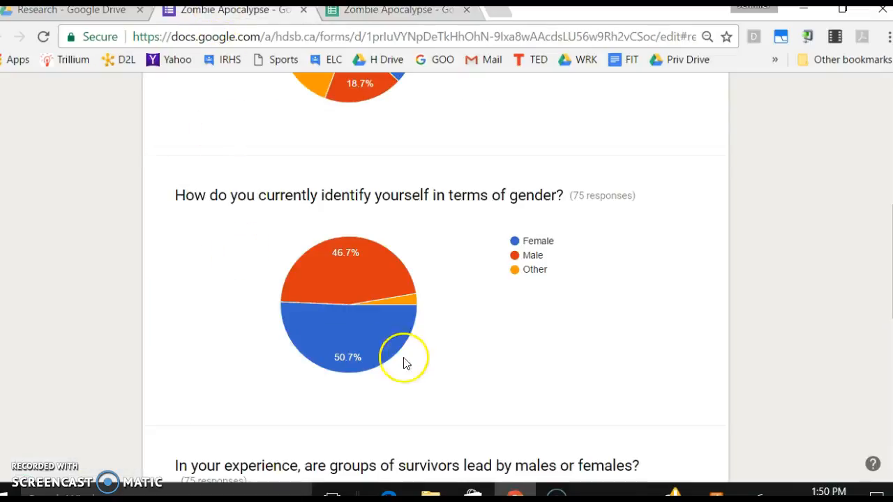
{"action": "mouse_move", "coordinate": [411, 304]}
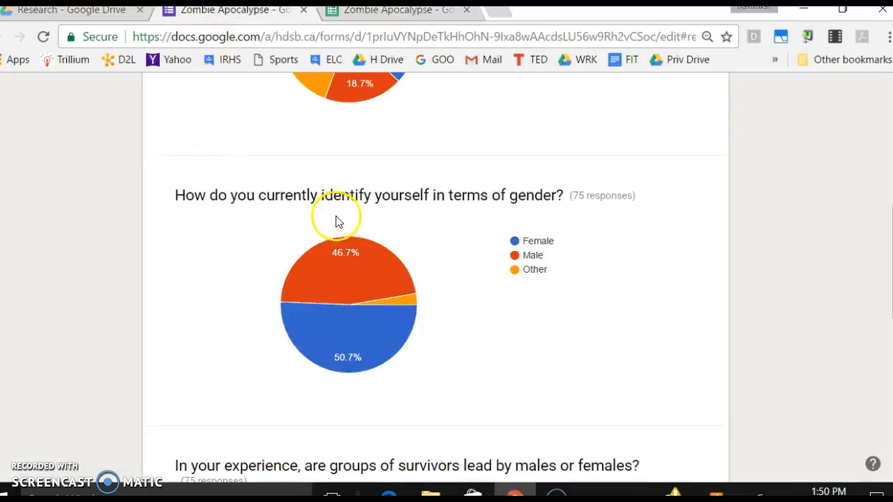
{"action": "left_click", "coordinate": [365, 19]}
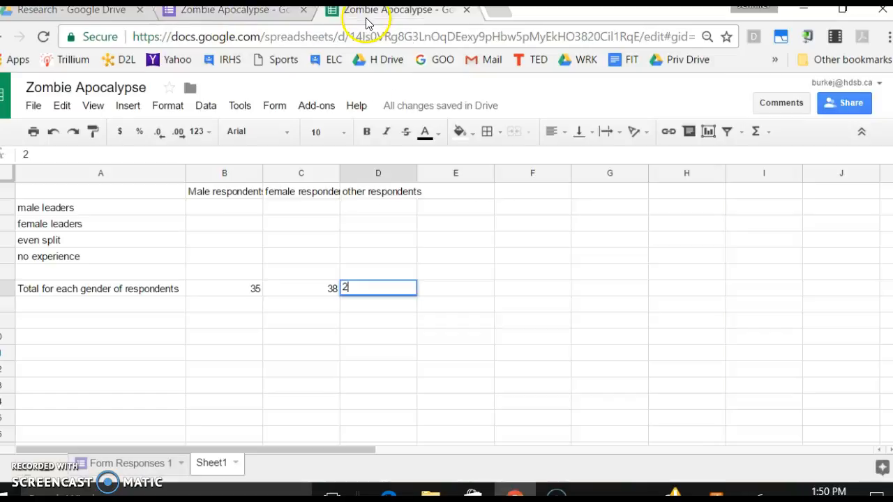
{"action": "left_click_drag", "start_coordinate": [201, 211], "coordinate": [413, 274]}
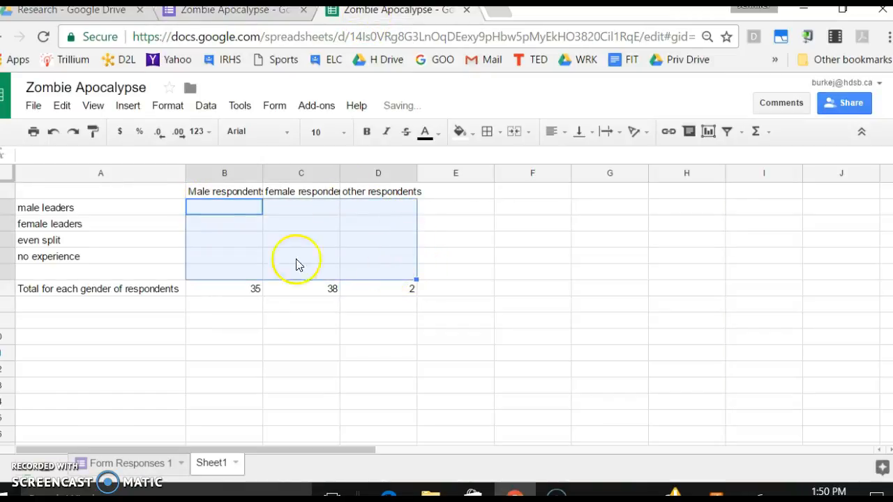
{"action": "left_click", "coordinate": [248, 229]}
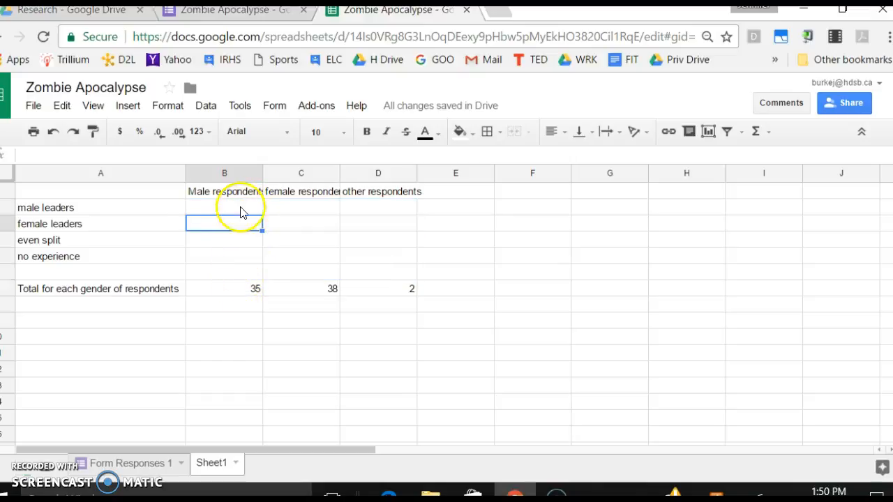
{"action": "left_click", "coordinate": [229, 209]}
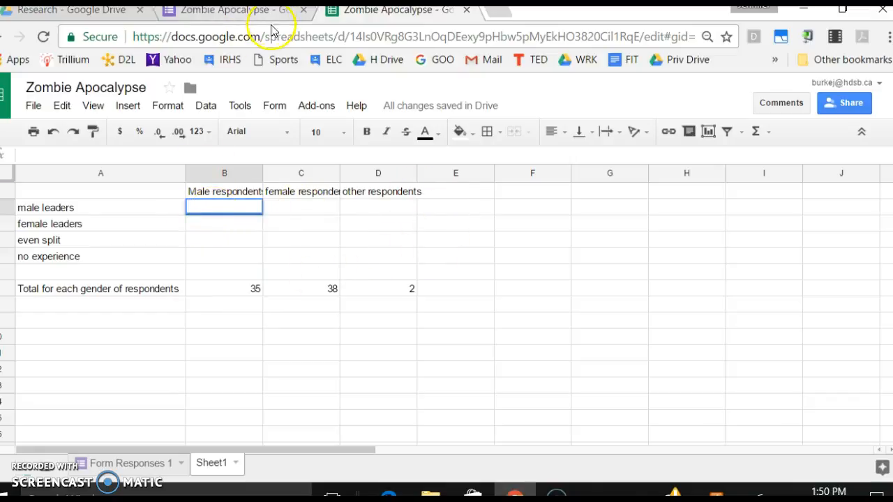
- Turn on a filter in Form Responses 1 and show only Male in the gender column
{"action": "left_click", "coordinate": [130, 463]}
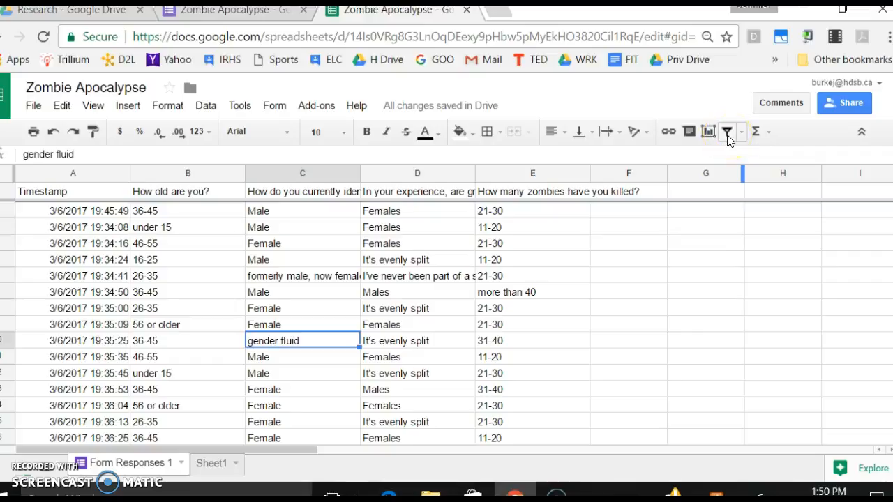
{"action": "left_click", "coordinate": [728, 132]}
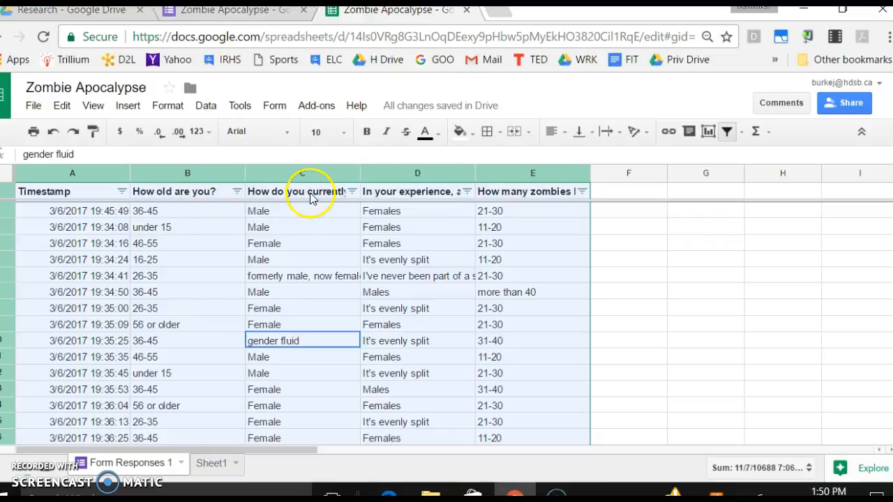
{"action": "left_click", "coordinate": [352, 192]}
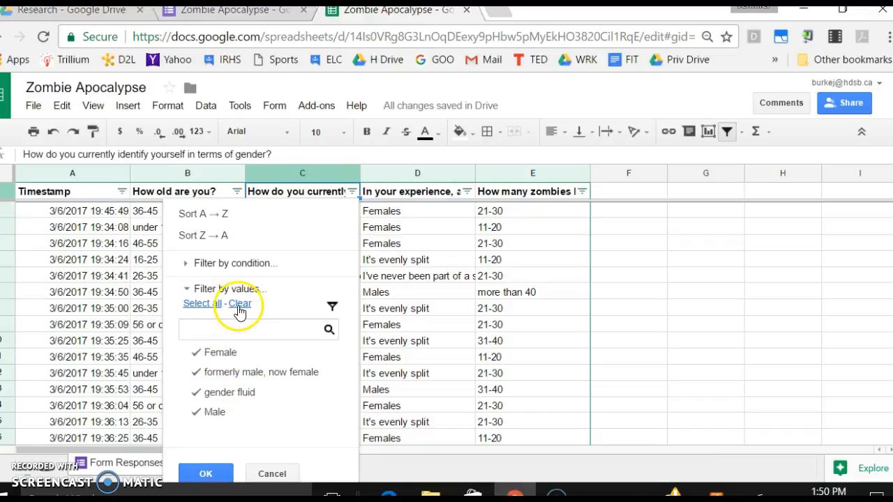
{"action": "left_click", "coordinate": [230, 416]}
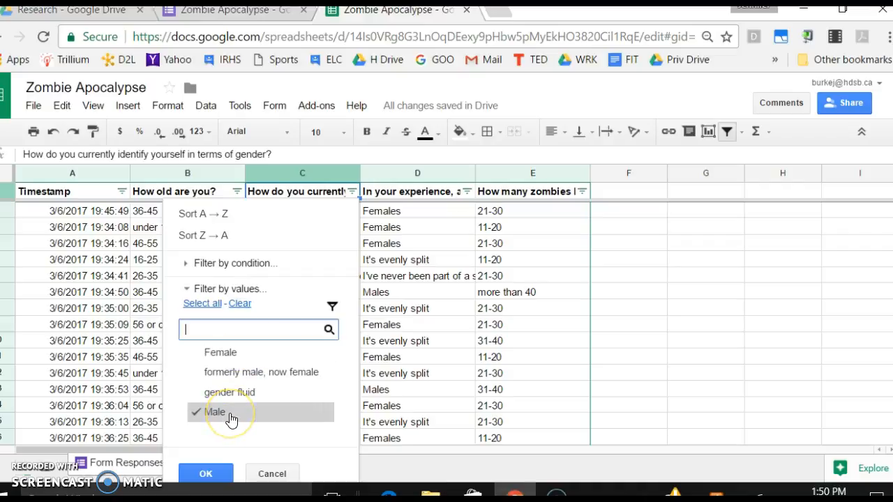
{"action": "left_click", "coordinate": [205, 474]}
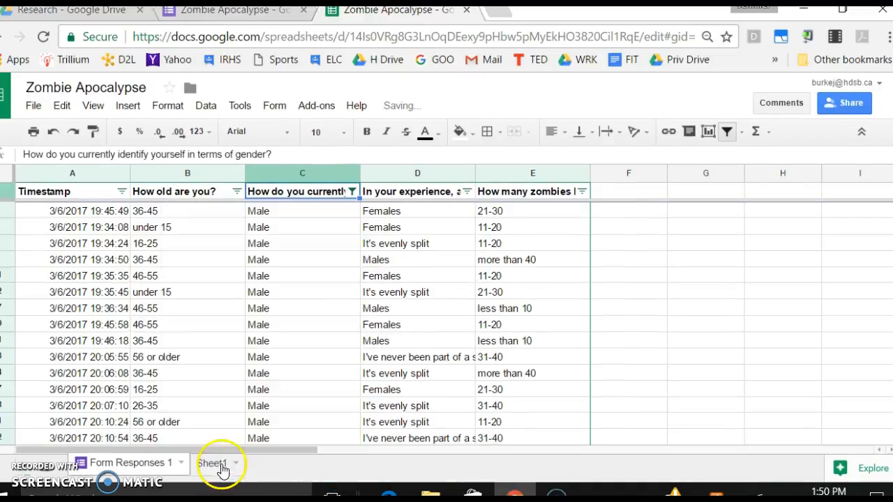
- Look over the male responses and filter the survivor group leader column to show only Females
{"action": "scroll", "coordinate": [300, 328], "scroll_direction": "down", "scroll_amount": 4}
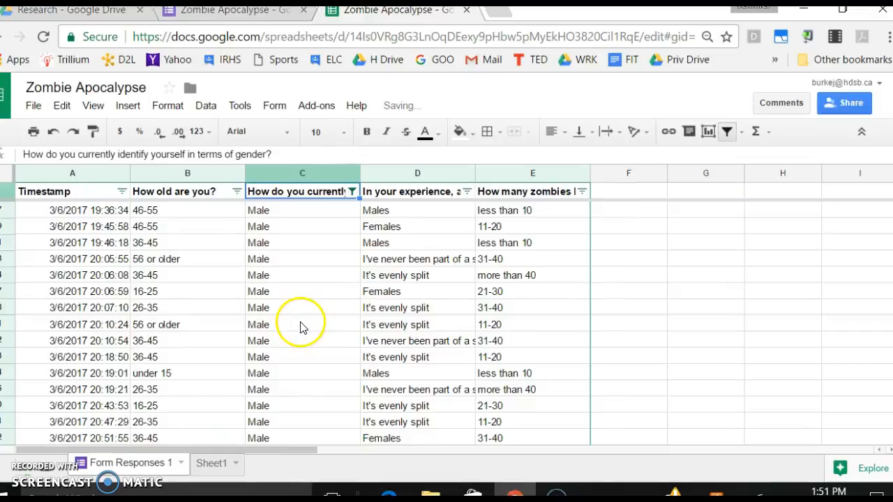
{"action": "scroll", "coordinate": [300, 331], "scroll_direction": "down", "scroll_amount": 5}
{"action": "scroll", "coordinate": [301, 330], "scroll_direction": "up", "scroll_amount": 9}
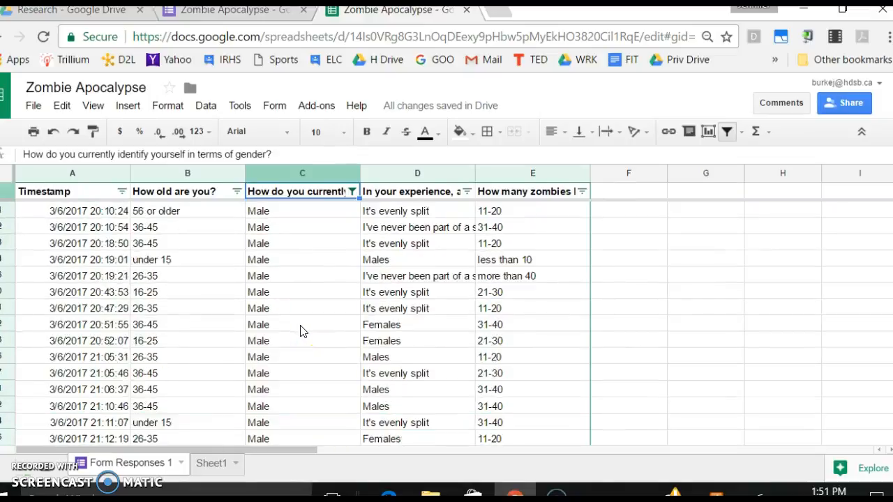
{"action": "left_click", "coordinate": [430, 197]}
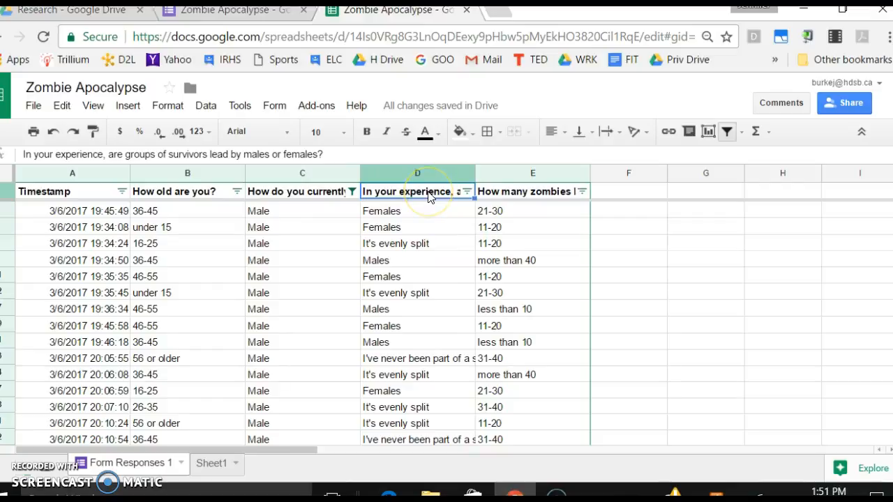
{"action": "left_click", "coordinate": [467, 192]}
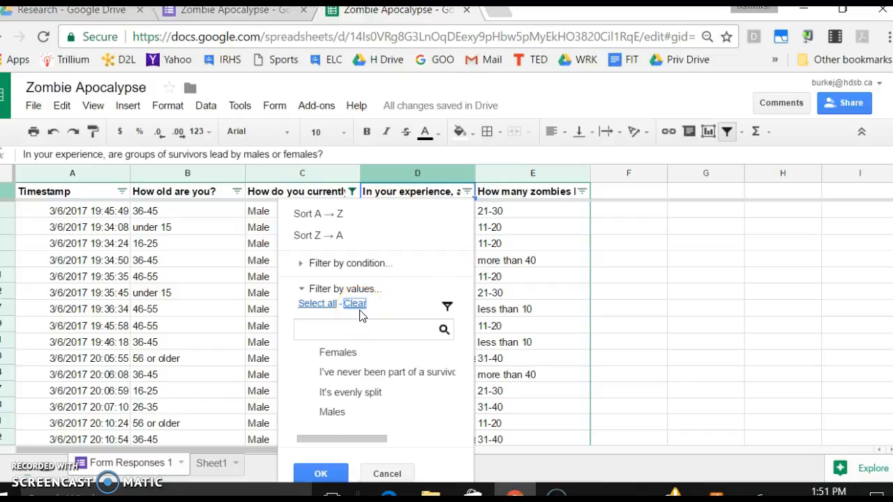
{"action": "left_click", "coordinate": [308, 359]}
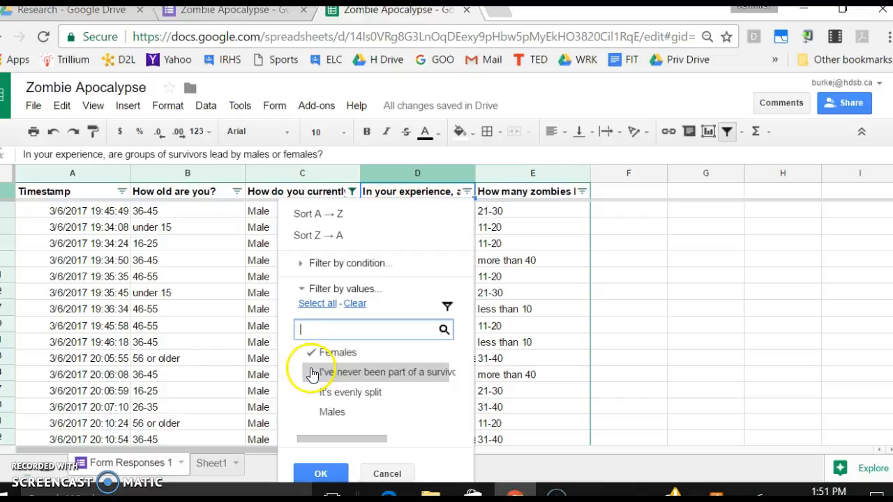
{"action": "left_click", "coordinate": [331, 476]}
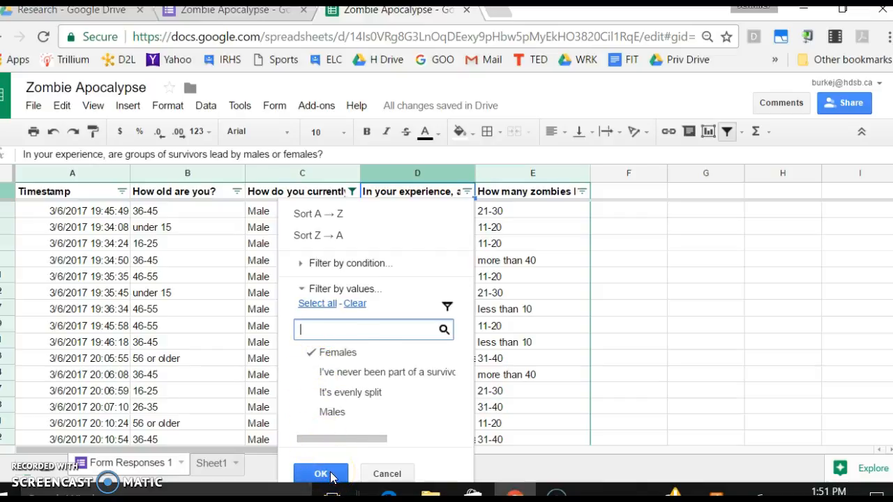
{"action": "left_click", "coordinate": [330, 476]}
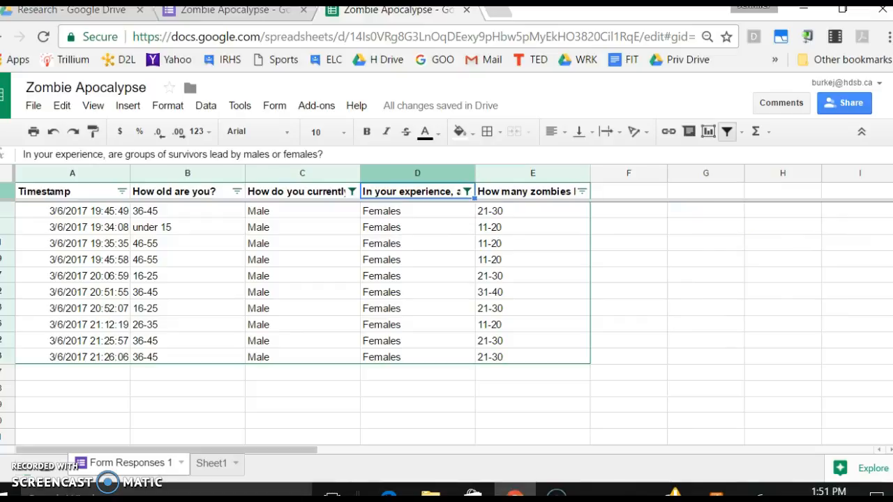
- Count the filtered rows and enter 10 in Sheet1 for male respondents reporting female leaders, cell B3
{"action": "left_click", "coordinate": [498, 213]}
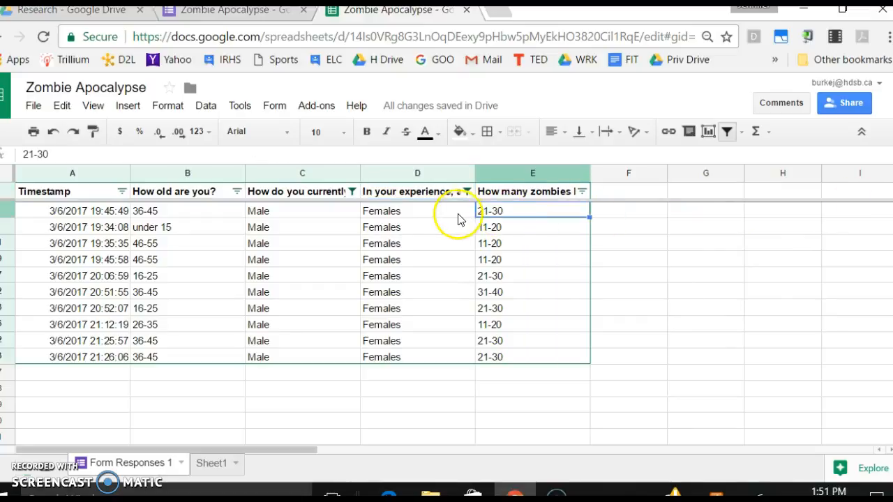
{"action": "key", "text": "Up"}
{"action": "key", "text": "Down"}
{"action": "key", "text": "Left"}
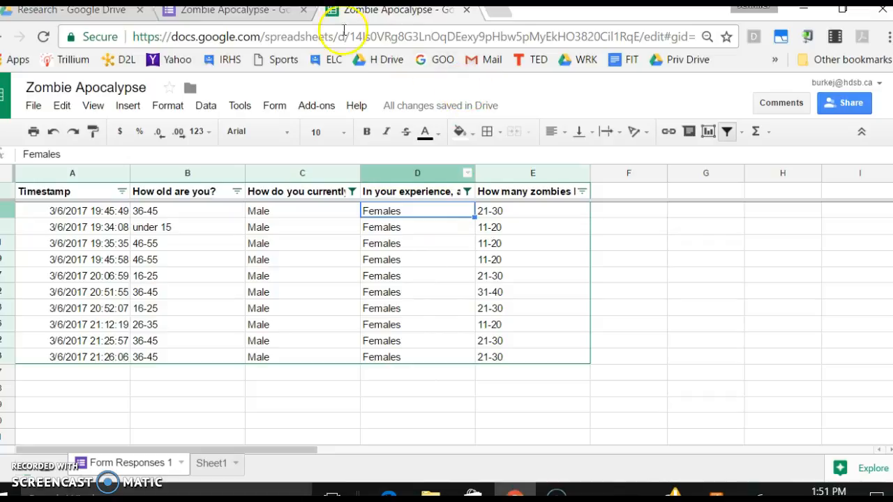
{"action": "left_click", "coordinate": [196, 19]}
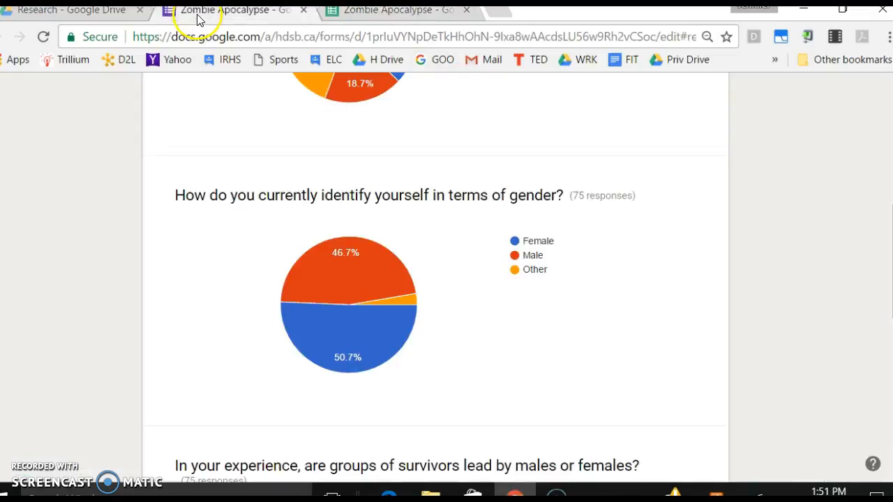
{"action": "left_click", "coordinate": [384, 14]}
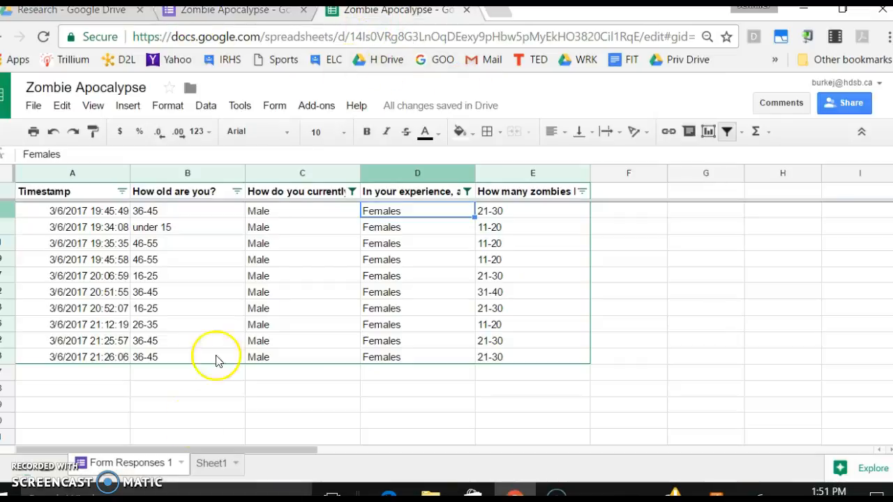
{"action": "left_click", "coordinate": [210, 466]}
{"action": "left_click", "coordinate": [199, 226]}
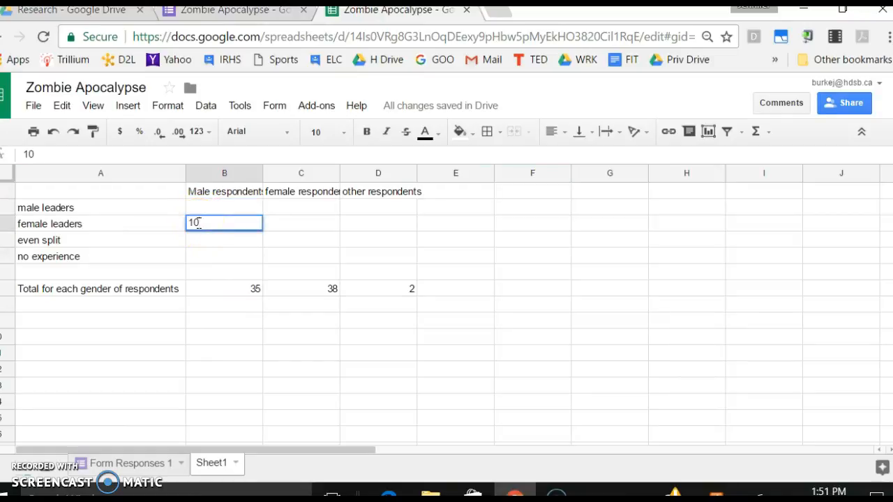
{"action": "left_click", "coordinate": [213, 202]}
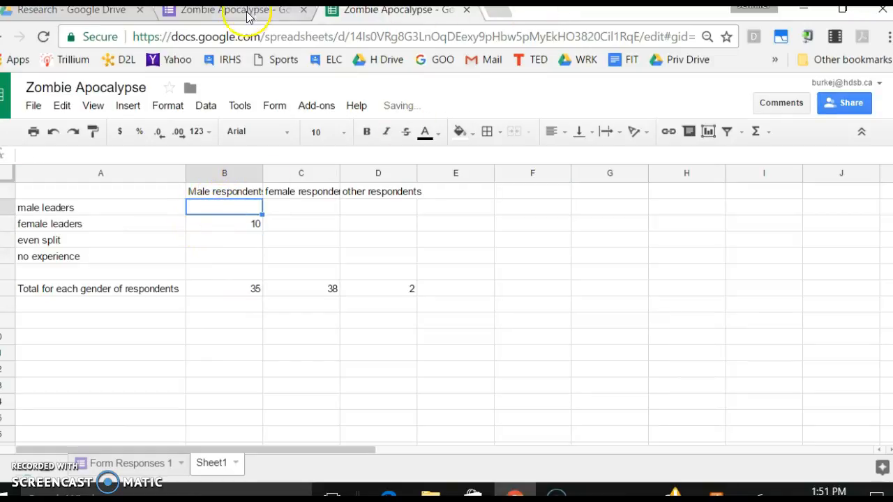
- Change the leader column filter in Form Responses 1 to show only the "I've never been part of a..." answer
{"action": "left_click", "coordinate": [113, 467]}
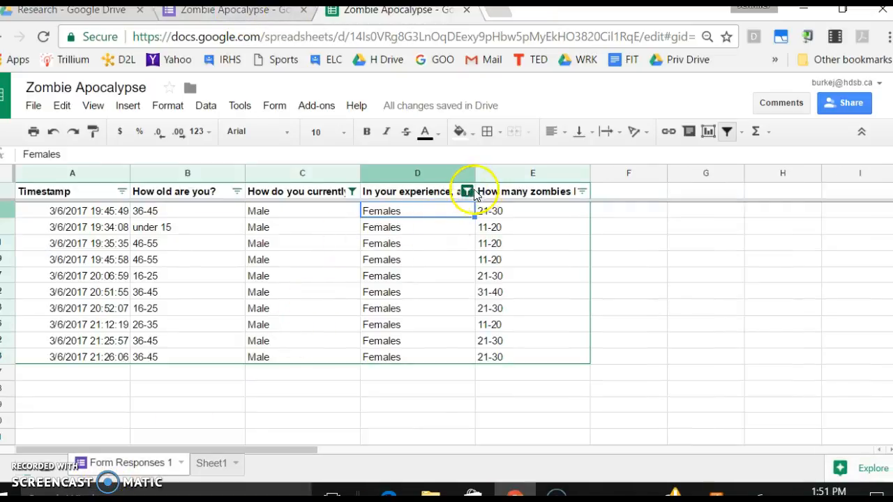
{"action": "left_click", "coordinate": [466, 192]}
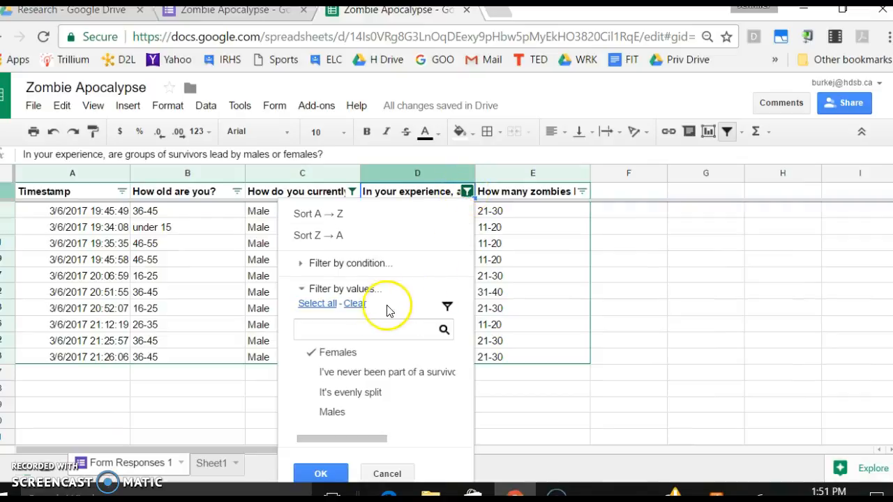
{"action": "left_click", "coordinate": [354, 304]}
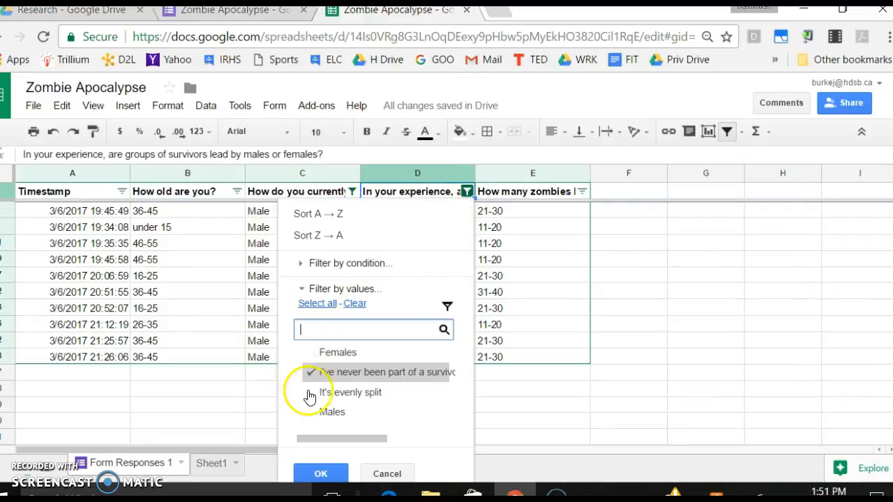
{"action": "left_click", "coordinate": [320, 474]}
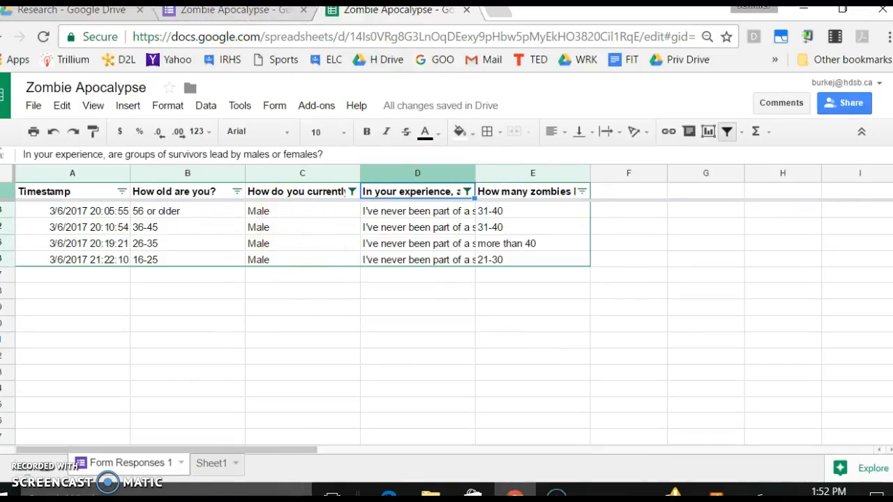
- Enter 4 in Sheet1 for male respondents with no experience, cell B5
{"action": "left_click", "coordinate": [210, 463]}
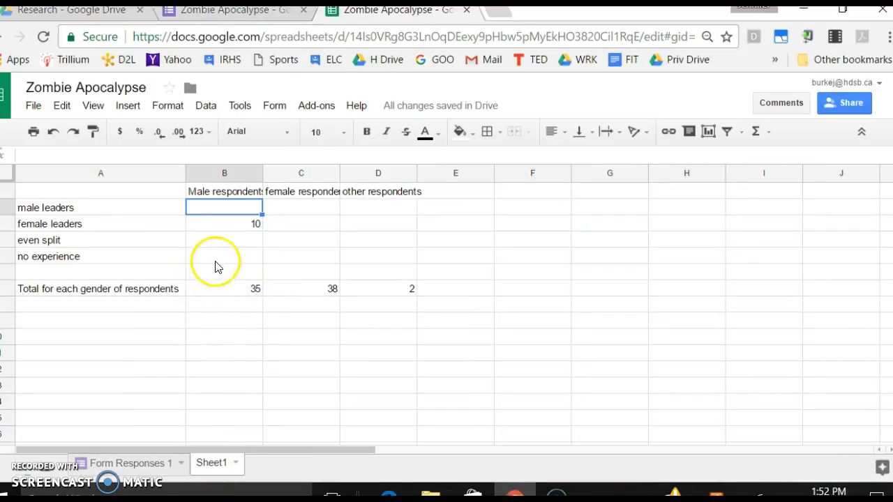
{"action": "left_click", "coordinate": [218, 258]}
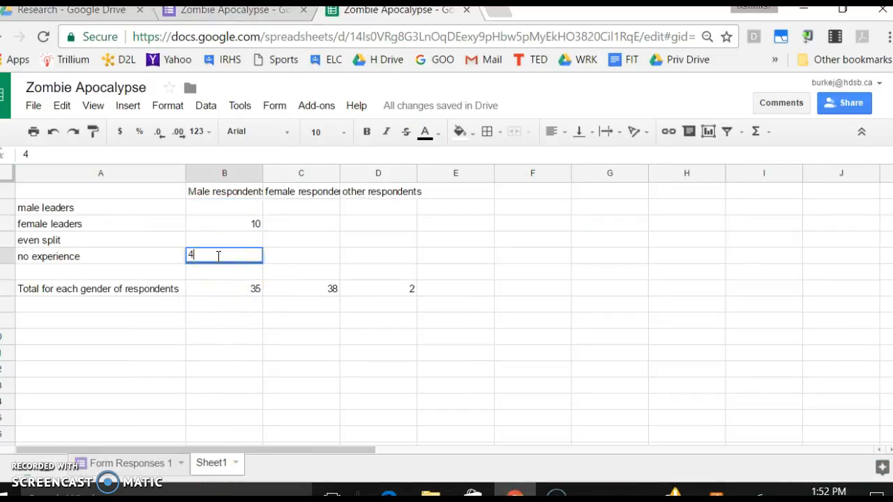
{"action": "key", "text": "Return"}
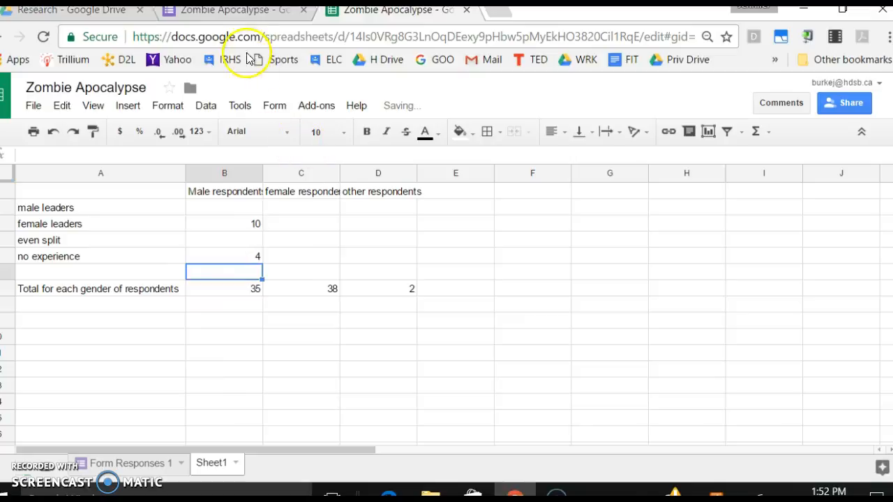
- Change the leader column filter in Form Responses 1 to show only Males and return to Sheet1
{"action": "left_click", "coordinate": [128, 465]}
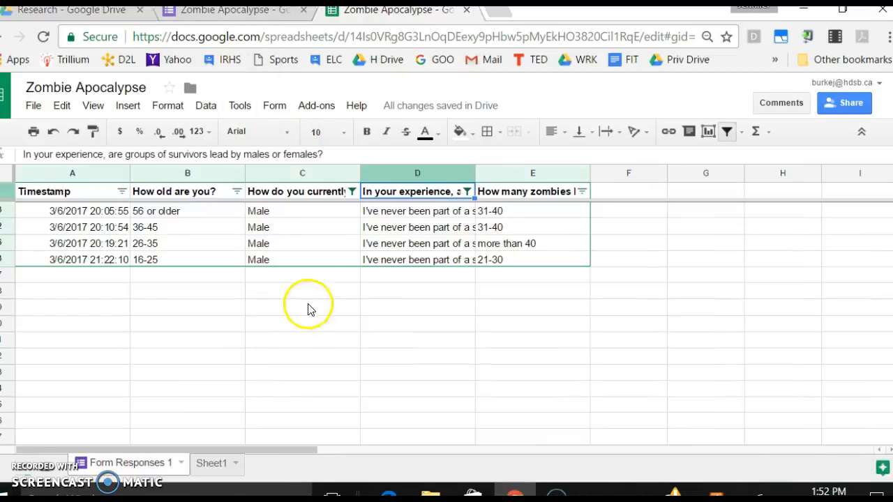
{"action": "left_click", "coordinate": [466, 191]}
{"action": "left_click", "coordinate": [355, 304]}
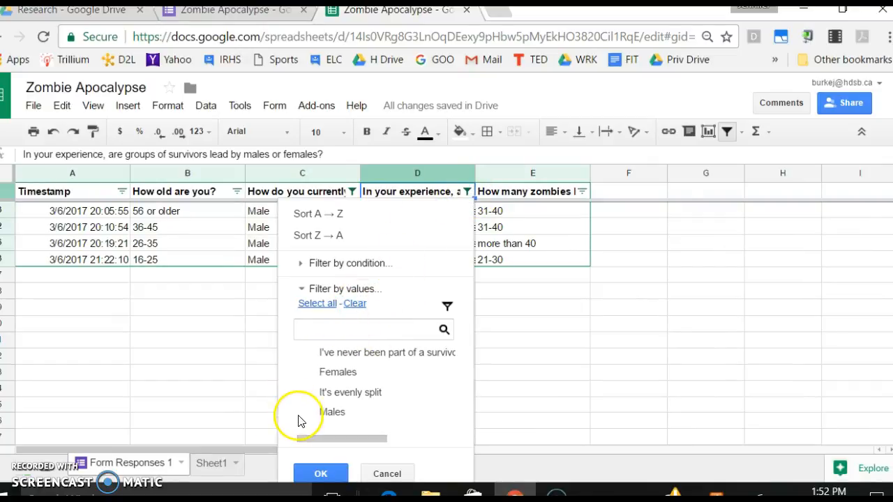
{"action": "left_click", "coordinate": [334, 416]}
{"action": "left_click", "coordinate": [320, 474]}
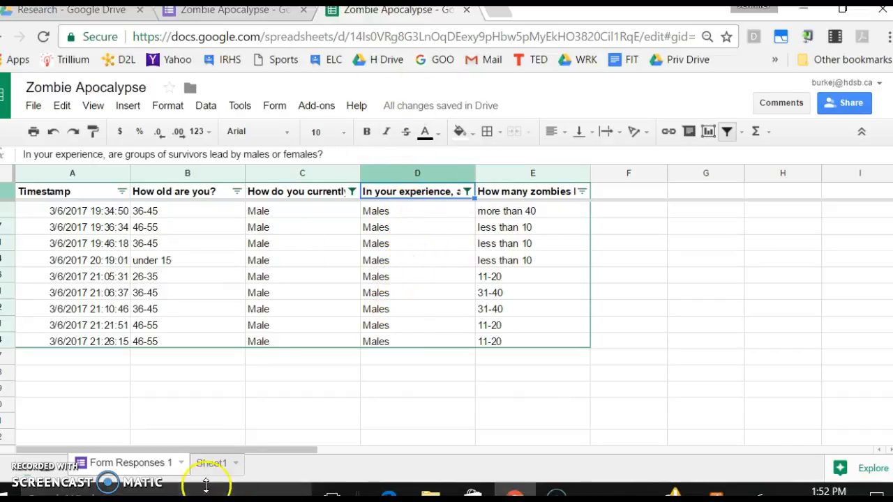
{"action": "left_click", "coordinate": [212, 463]}
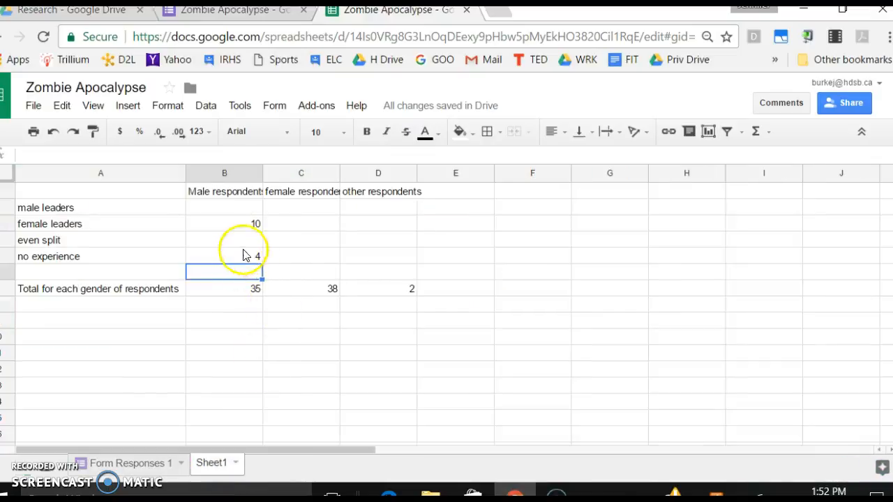
- Enter 9 in Sheet1 for male respondents reporting male leaders, cell B2
{"action": "left_click", "coordinate": [246, 210]}
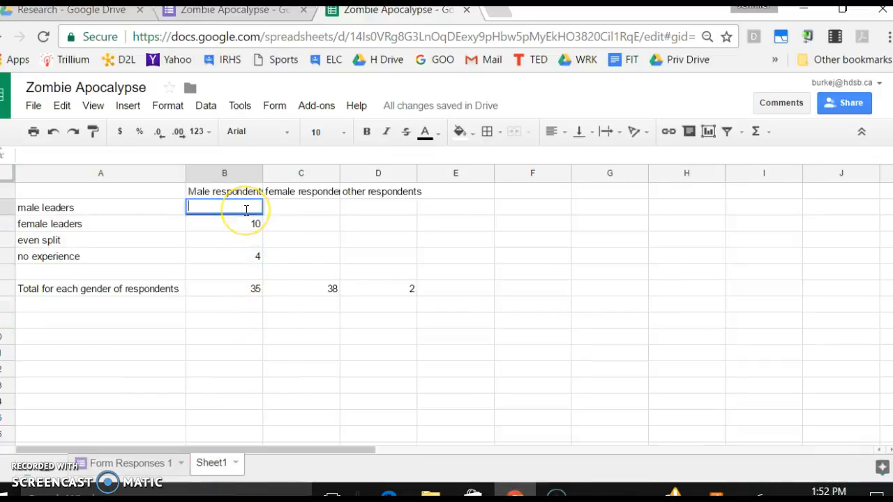
{"action": "type", "text": "9"}
{"action": "left_click", "coordinate": [249, 242]}
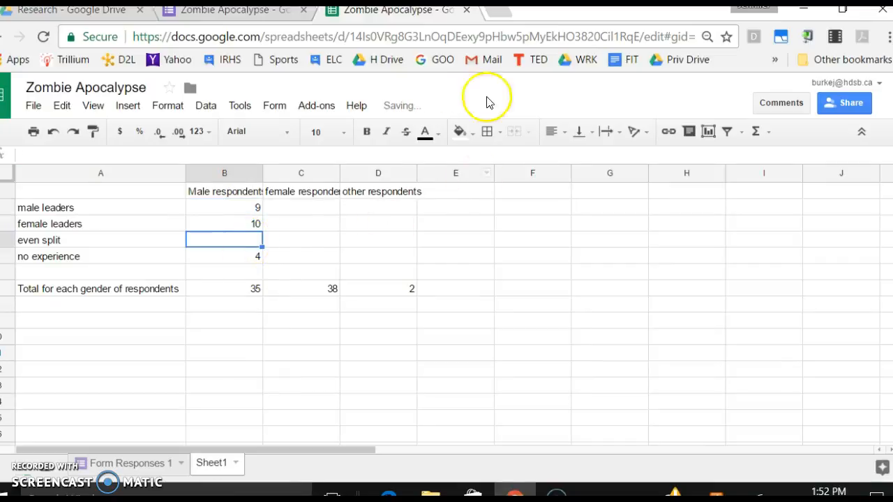
- Change the leader column filter in Form Responses 1 to show only "It's evenly split"
{"action": "left_click", "coordinate": [125, 464]}
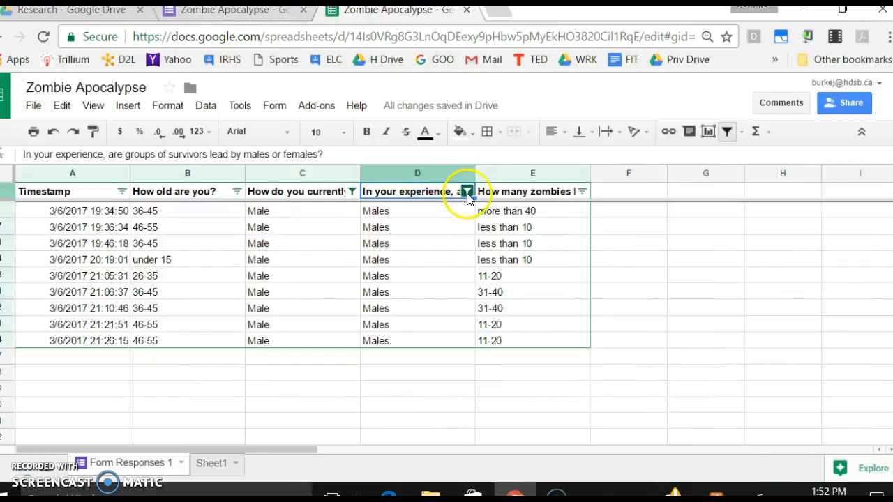
{"action": "left_click", "coordinate": [466, 192]}
{"action": "left_click", "coordinate": [356, 303]}
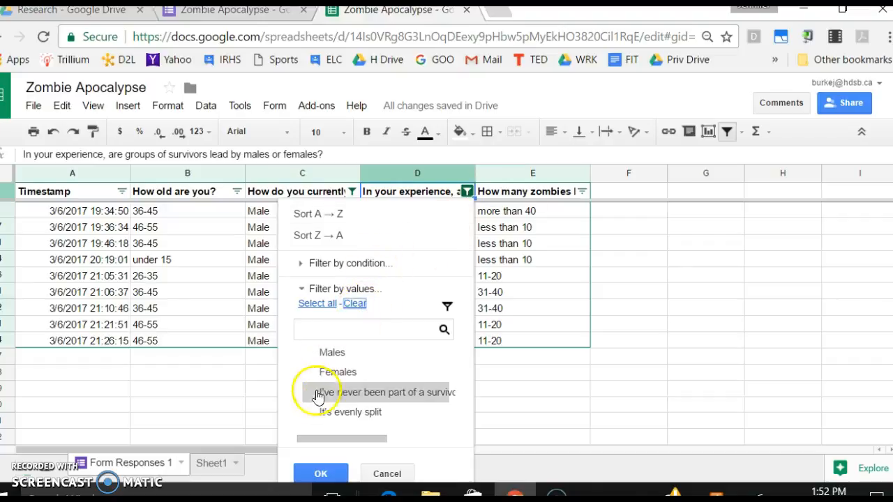
{"action": "left_click", "coordinate": [320, 417]}
{"action": "left_click", "coordinate": [322, 474]}
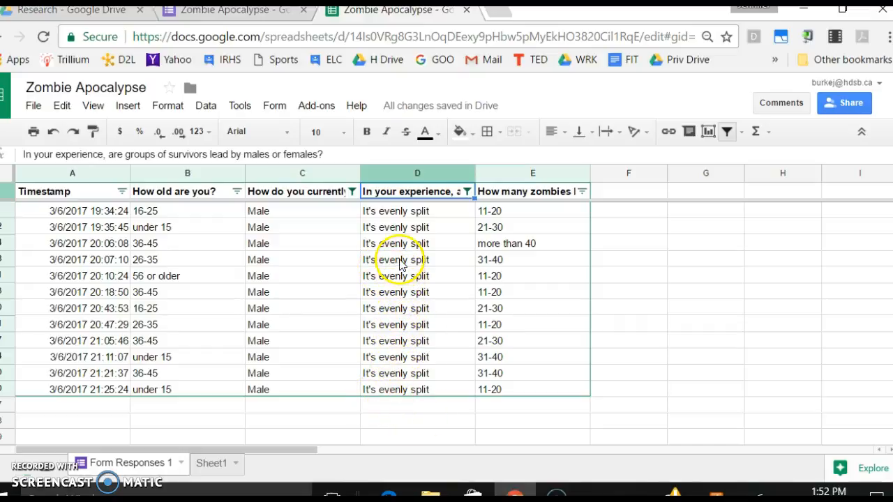
- Enter 12 in Sheet1 for male respondents reporting an even split, cell B4
{"action": "left_click", "coordinate": [244, 14]}
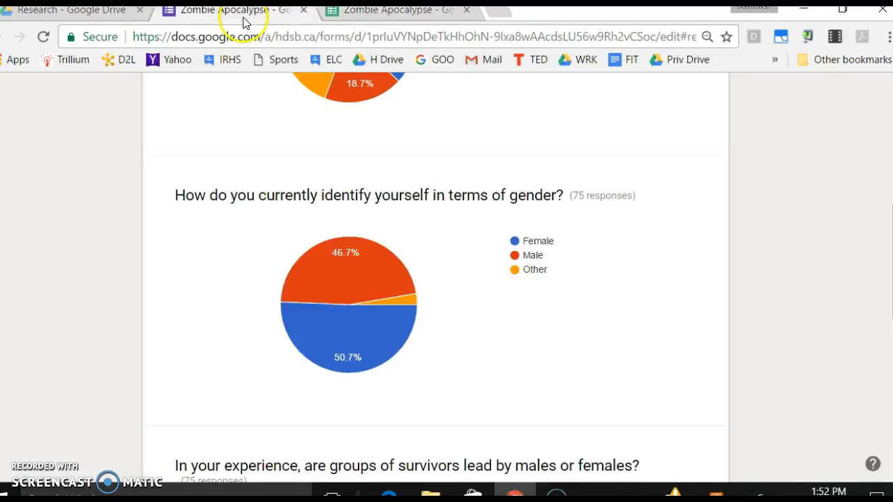
{"action": "left_click", "coordinate": [349, 10]}
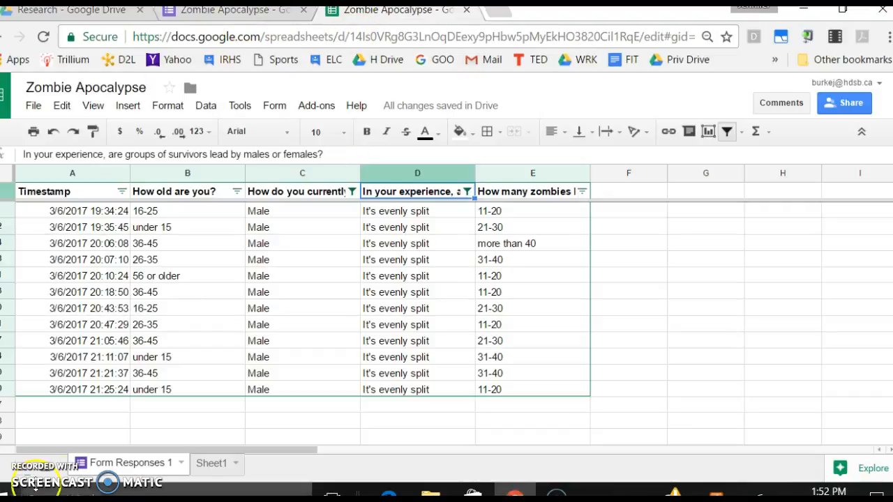
{"action": "left_click", "coordinate": [213, 463]}
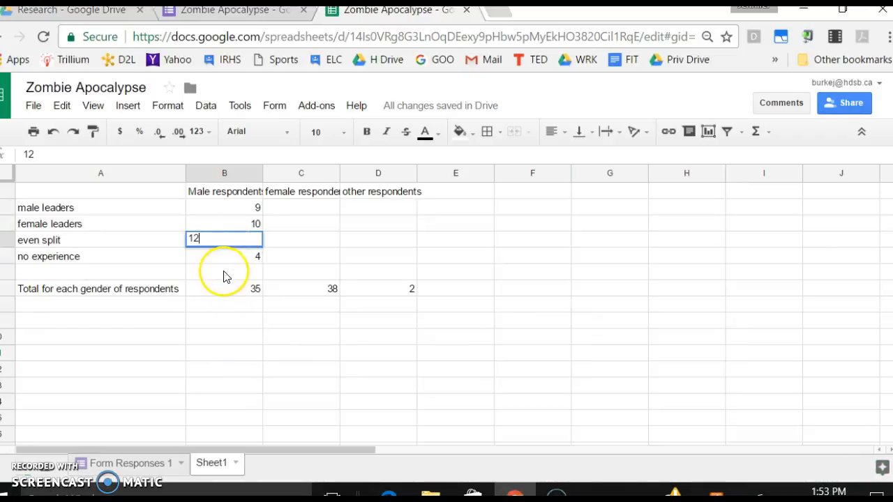
{"action": "left_click", "coordinate": [225, 274]}
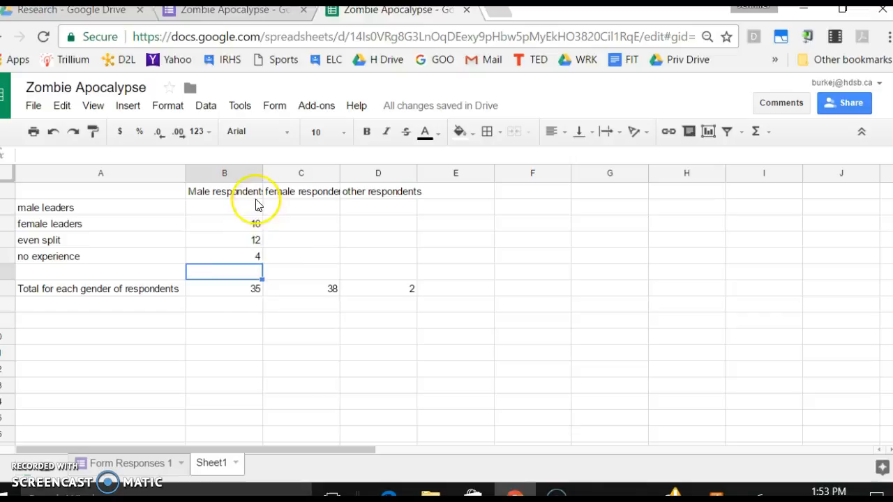
- Change the respondent gender filter in Form Responses 1 to show only Female
{"action": "left_click", "coordinate": [294, 209]}
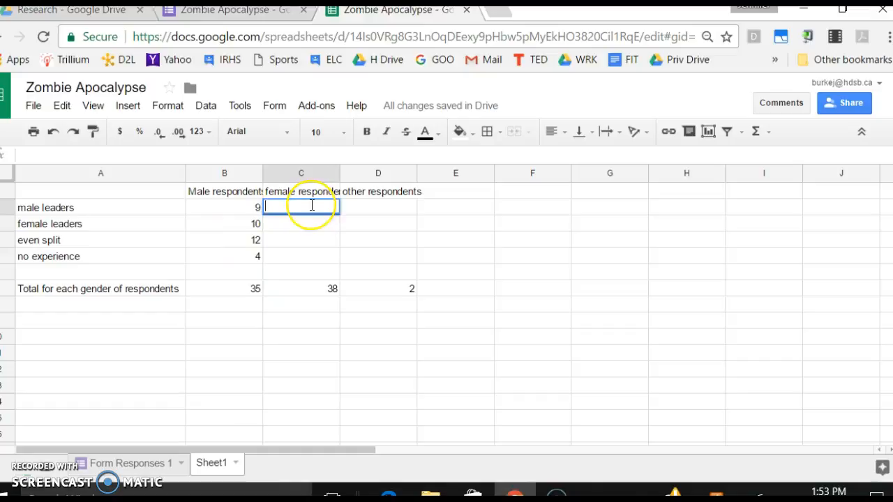
{"action": "double_click", "coordinate": [277, 209]}
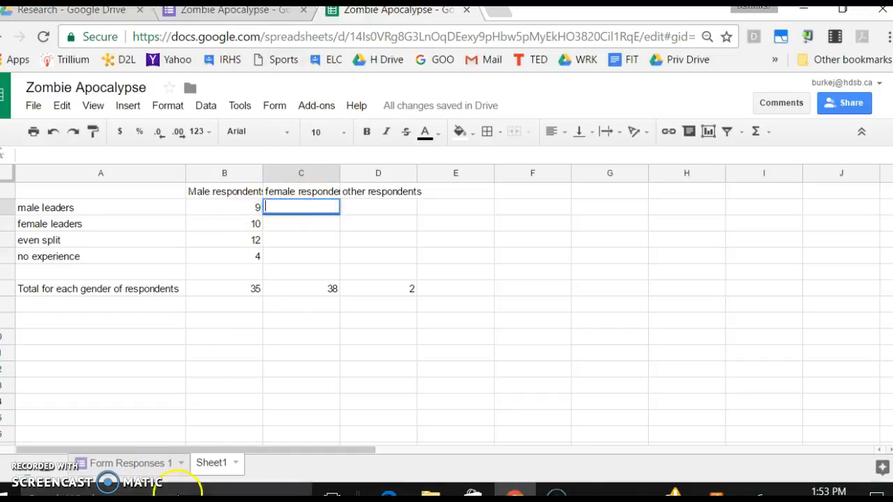
{"action": "left_click", "coordinate": [140, 471]}
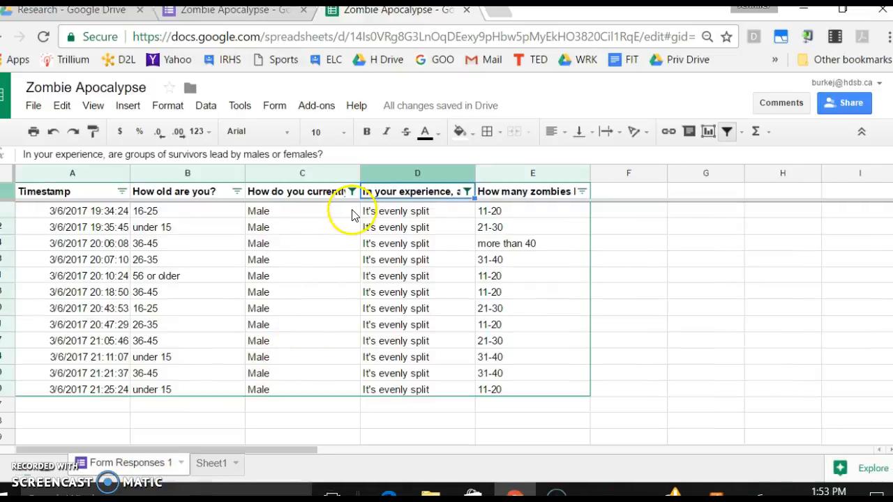
{"action": "left_click", "coordinate": [352, 191]}
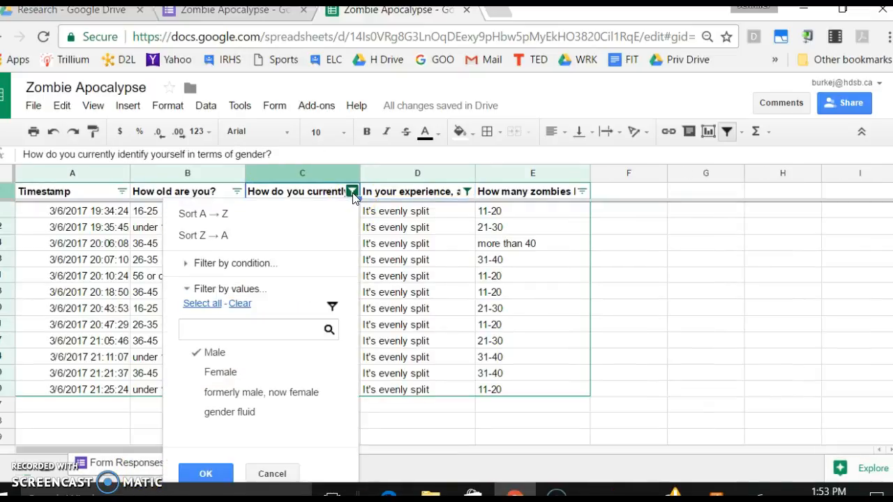
{"action": "left_click", "coordinate": [239, 305]}
{"action": "left_click", "coordinate": [201, 377]}
{"action": "left_click", "coordinate": [206, 474]}
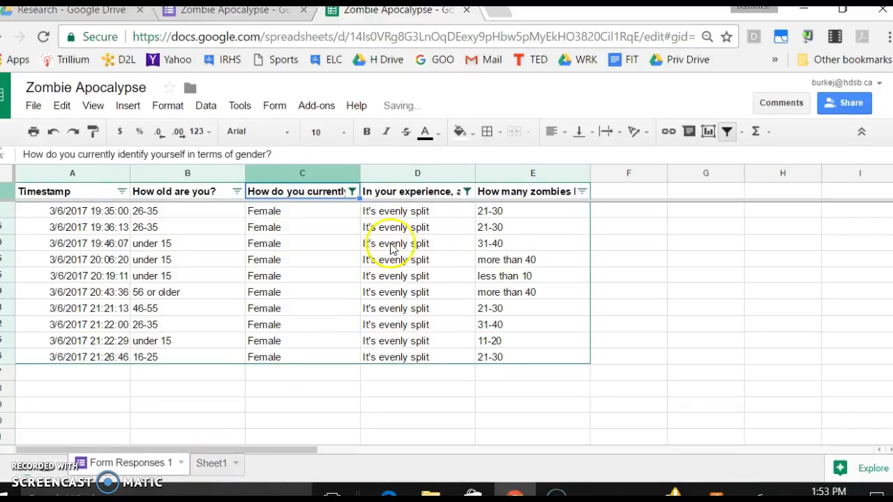
- Reset the leader column filter to include every answer and look through the female respondents' rows
{"action": "left_click", "coordinate": [467, 192]}
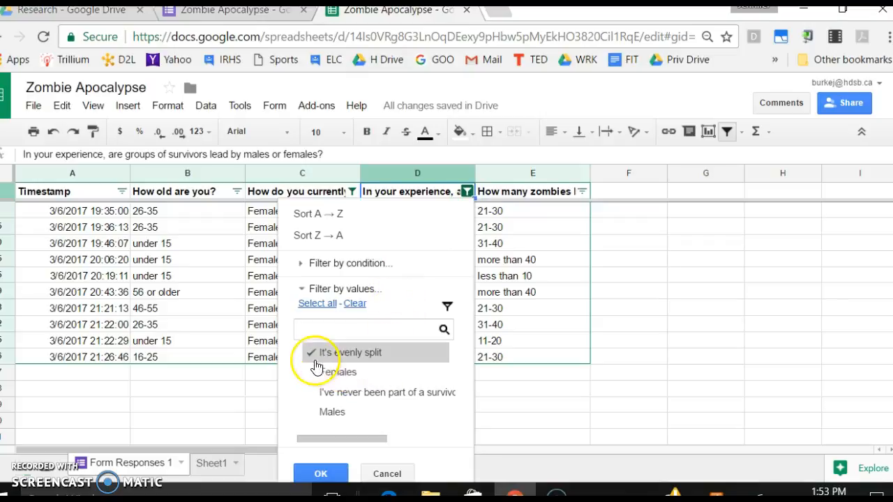
{"action": "left_click", "coordinate": [321, 289]}
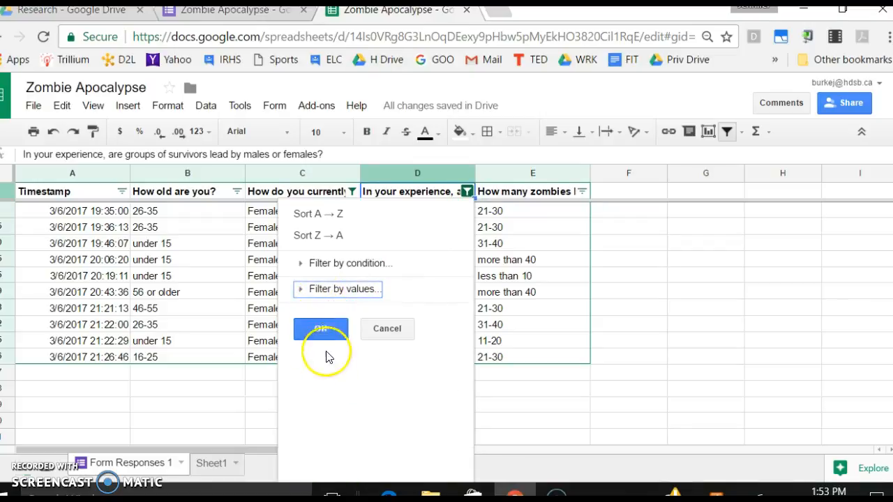
{"action": "left_click", "coordinate": [343, 292]}
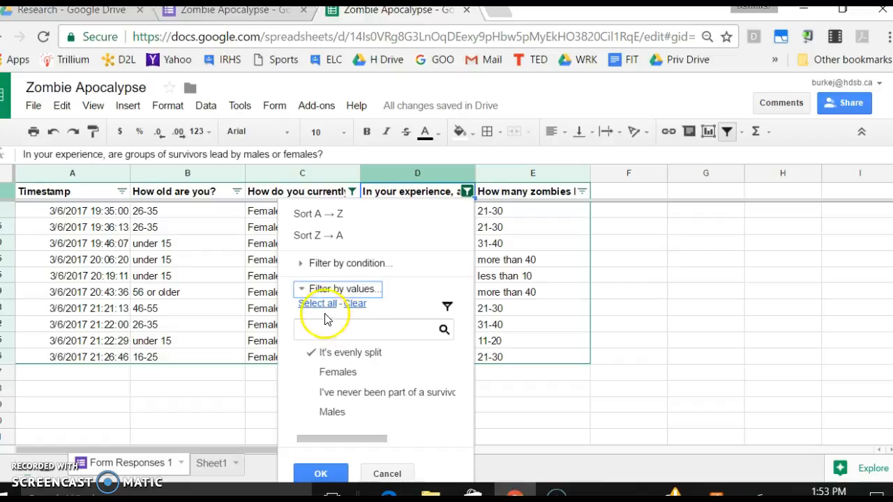
{"action": "left_click", "coordinate": [322, 474]}
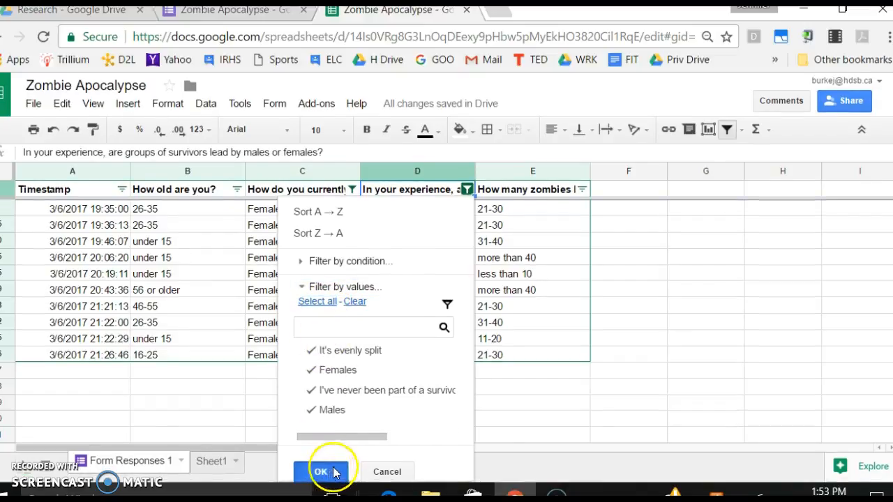
{"action": "scroll", "coordinate": [405, 327], "scroll_direction": "up", "scroll_amount": 1}
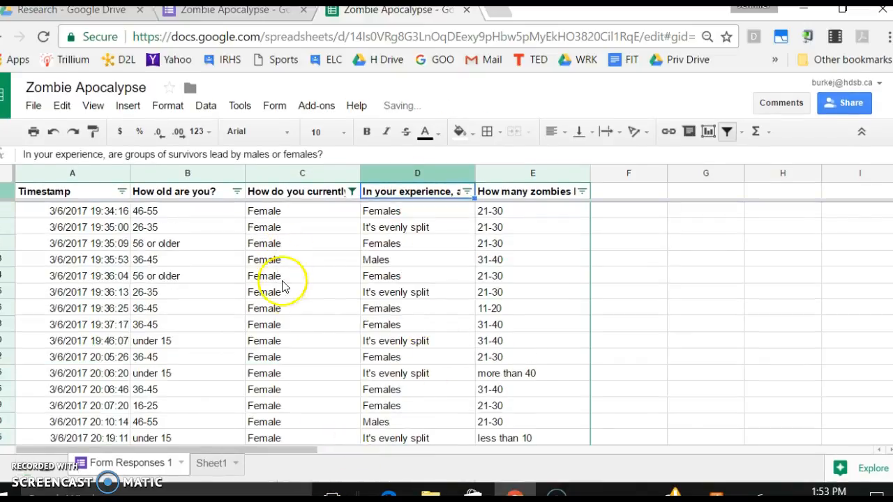
{"action": "scroll", "coordinate": [282, 293], "scroll_direction": "down", "scroll_amount": 15}
{"action": "scroll", "coordinate": [285, 294], "scroll_direction": "up", "scroll_amount": 15}
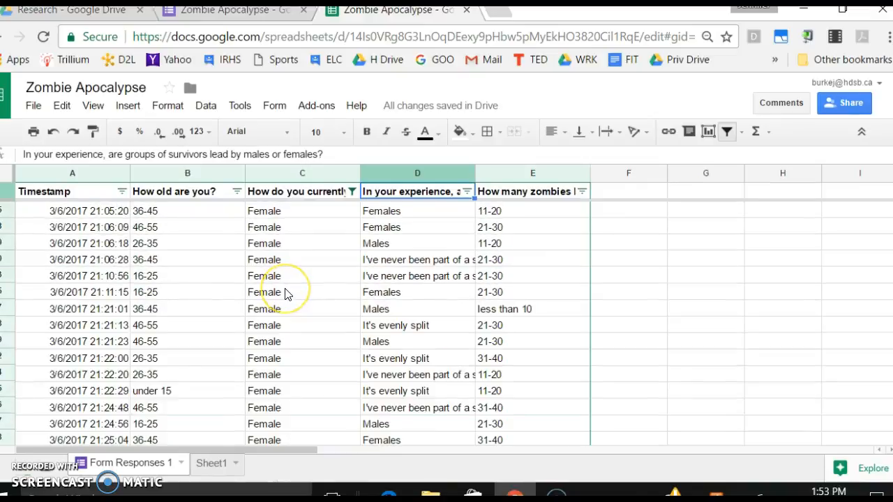
- Filter the leader column to show only Females and review the matching female respondents' rows
{"action": "left_click", "coordinate": [471, 194]}
{"action": "left_click", "coordinate": [361, 311]}
{"action": "left_click", "coordinate": [323, 353]}
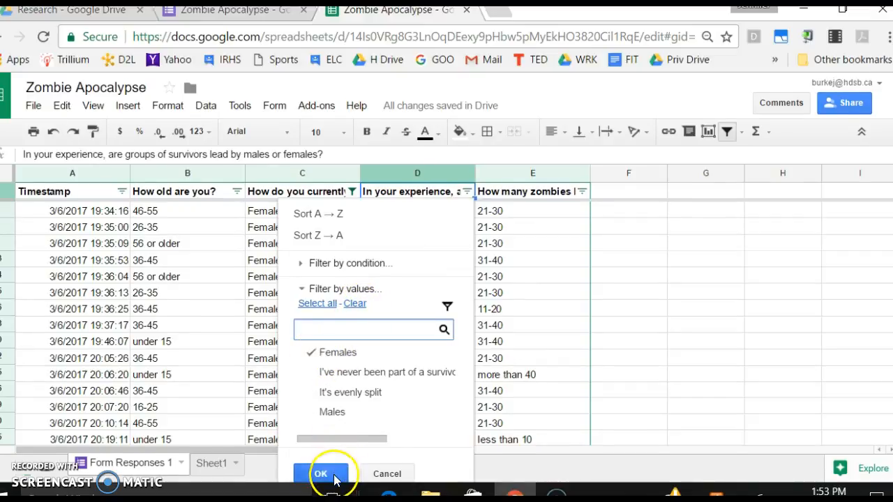
{"action": "left_click", "coordinate": [335, 479]}
{"action": "scroll", "coordinate": [399, 309], "scroll_direction": "down", "scroll_amount": 5}
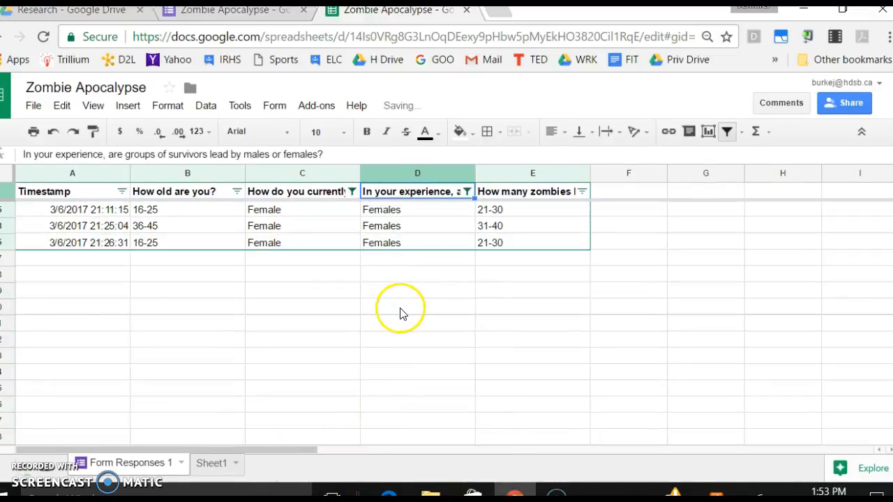
{"action": "scroll", "coordinate": [400, 314], "scroll_direction": "up", "scroll_amount": 5}
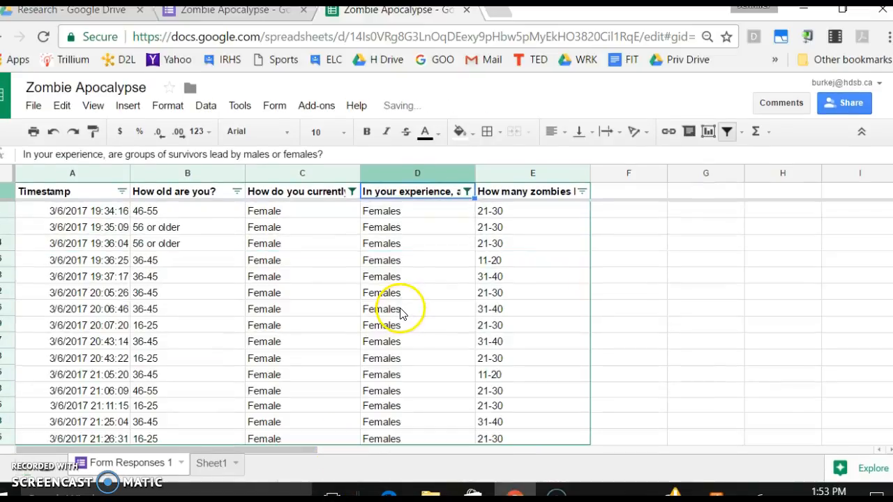
- Return to Sheet1 and enter 7 for female respondents reporting male leaders, cell C2
{"action": "left_click", "coordinate": [213, 471]}
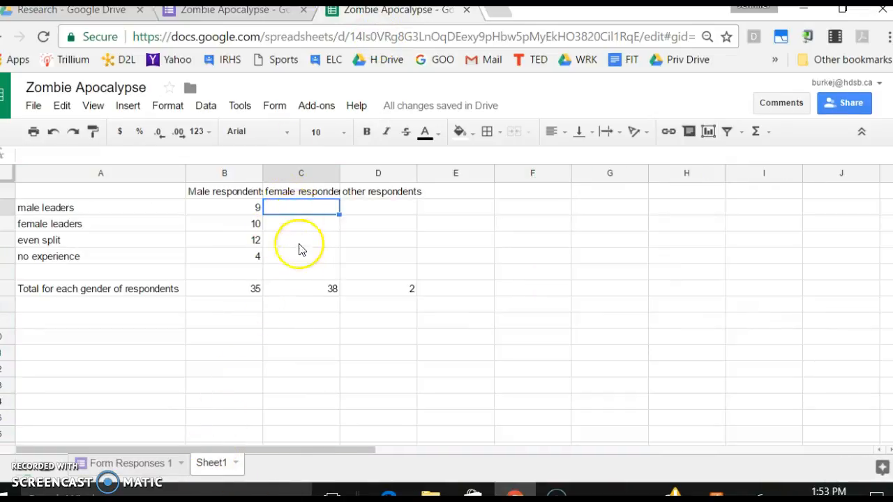
{"action": "left_click", "coordinate": [127, 329]}
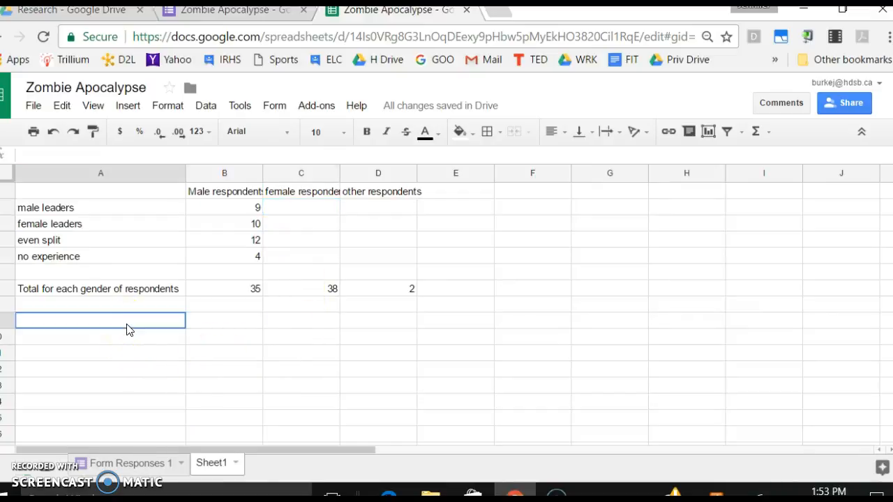
{"action": "left_click", "coordinate": [127, 340]}
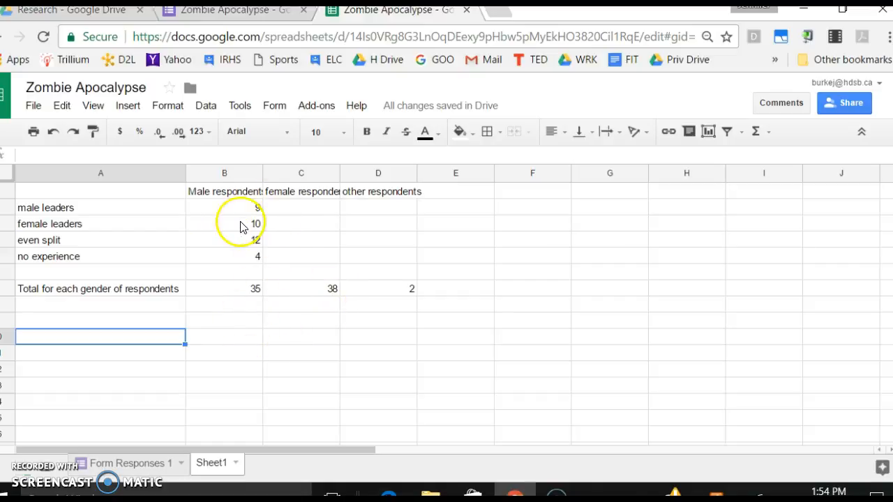
{"action": "left_click", "coordinate": [327, 212]}
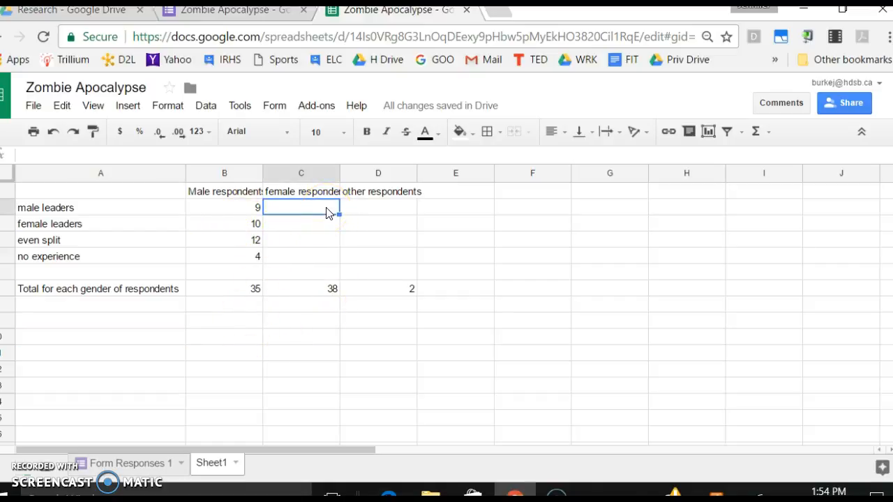
{"action": "key", "text": "Return"}
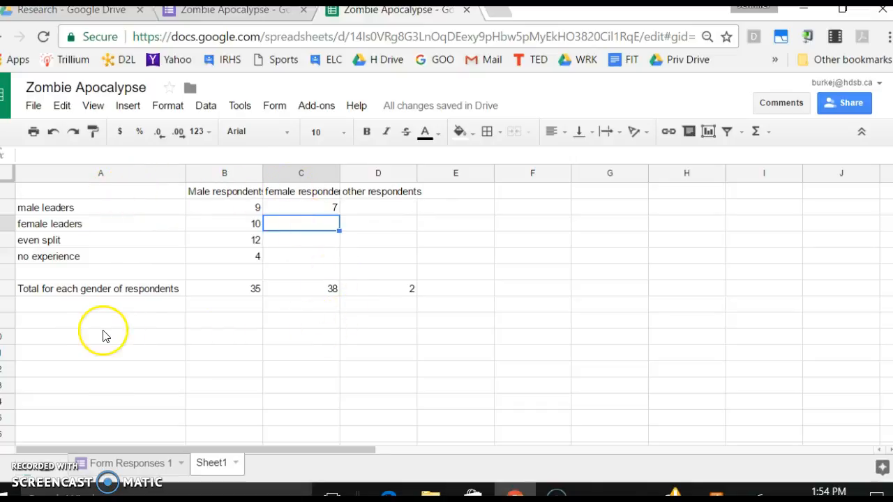
{"action": "left_click", "coordinate": [68, 327]}
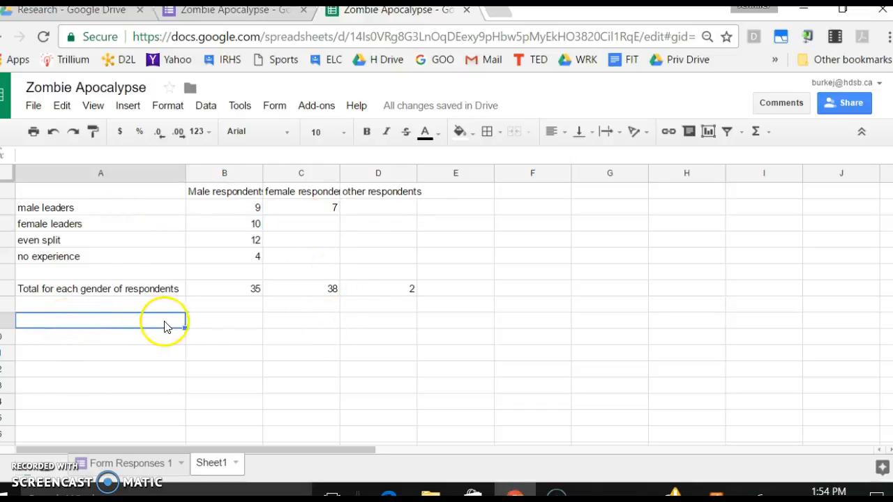
{"action": "left_click", "coordinate": [248, 325]}
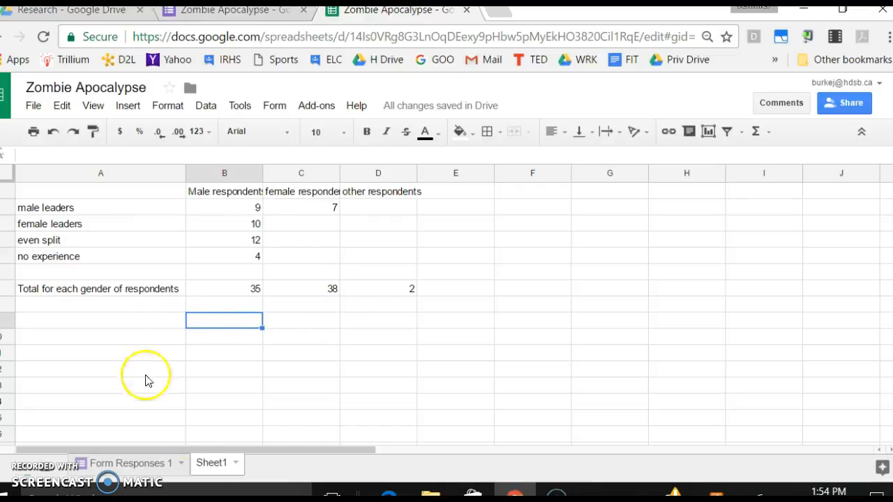